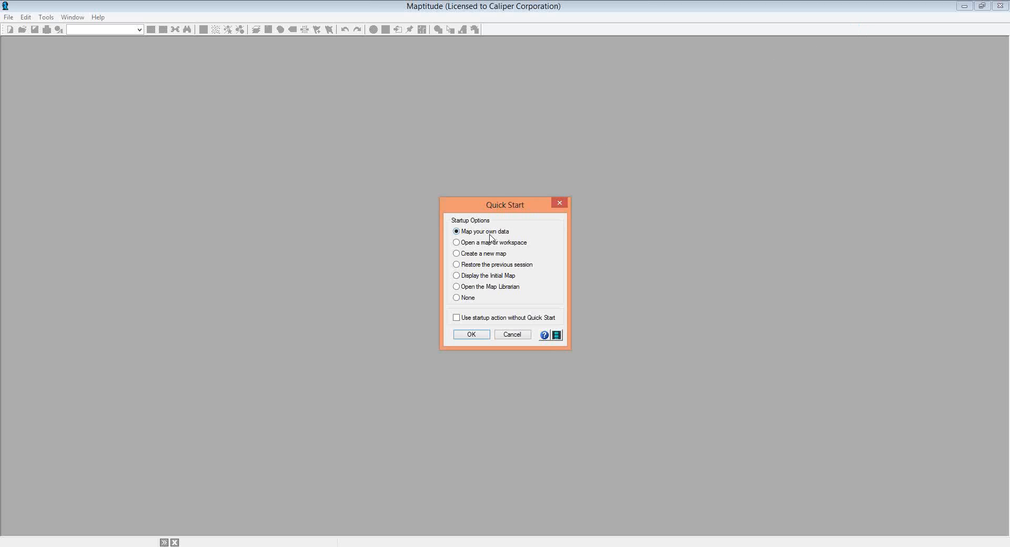
- Choose 'Map your own data' in the Quick Start dialog to pick a data file
{"action": "left_click", "coordinate": [464, 335]}
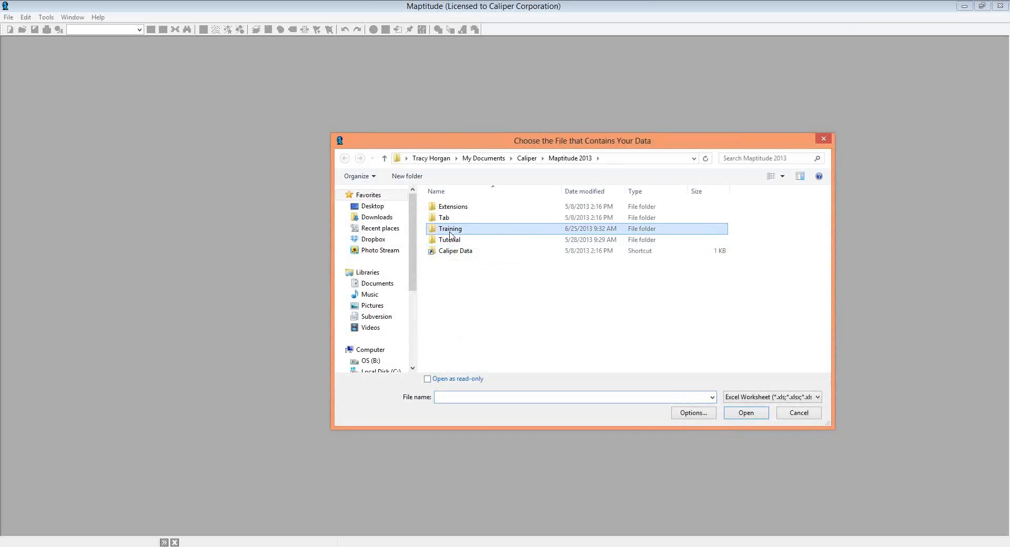
- Open Colorado Customers.xls from the Training folder and use its Colorado Customers sheet
{"action": "double_click", "coordinate": [450, 228]}
{"action": "double_click", "coordinate": [454, 207]}
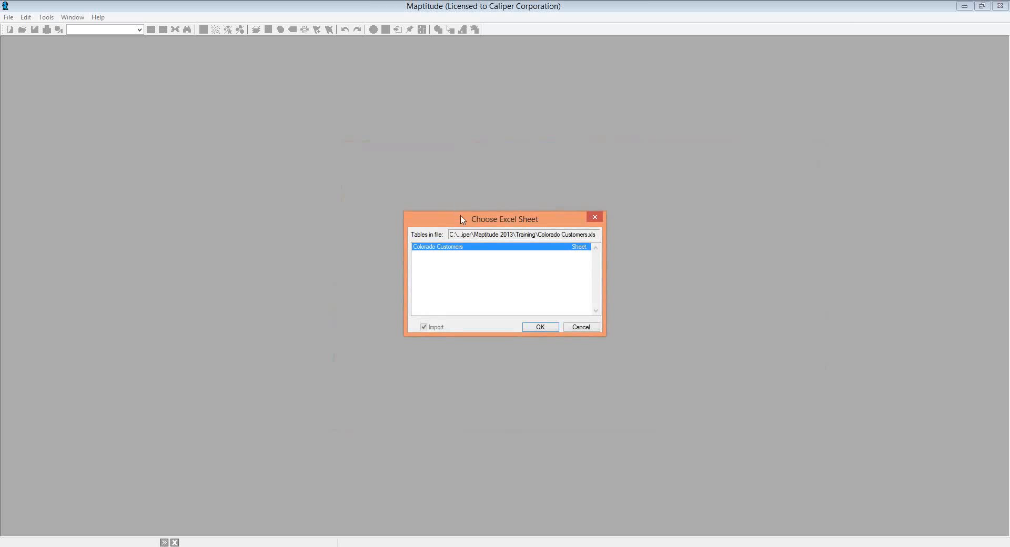
{"action": "left_click", "coordinate": [536, 327]}
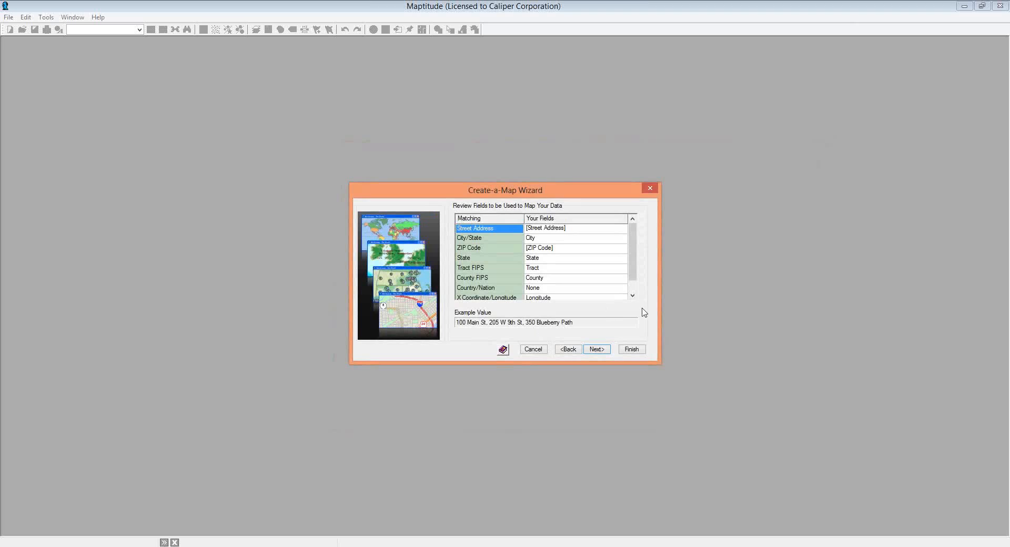
- Keep [Street Address] as the street address field and continue to the map-type step
{"action": "left_click", "coordinate": [632, 296]}
{"action": "left_click", "coordinate": [633, 296]}
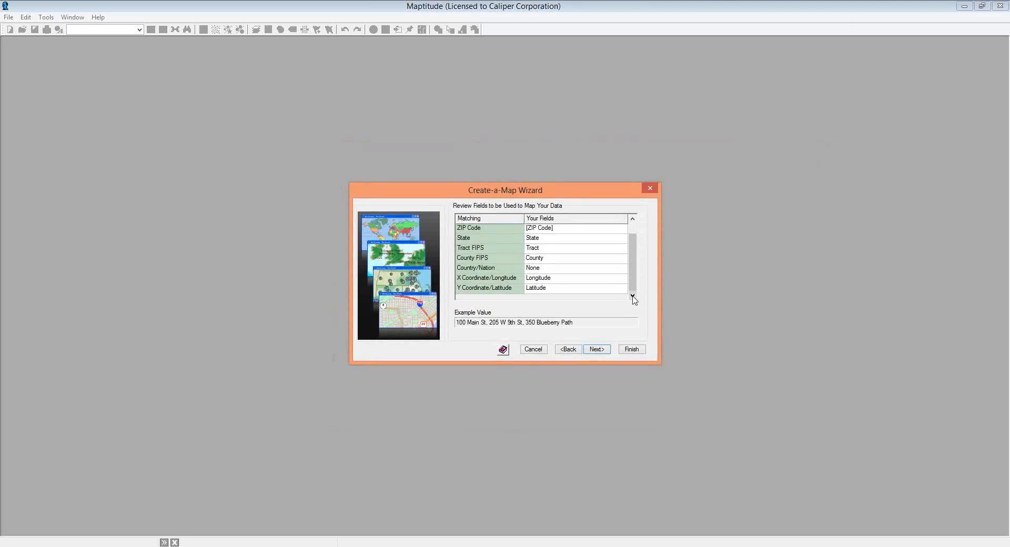
{"action": "left_click", "coordinate": [632, 230]}
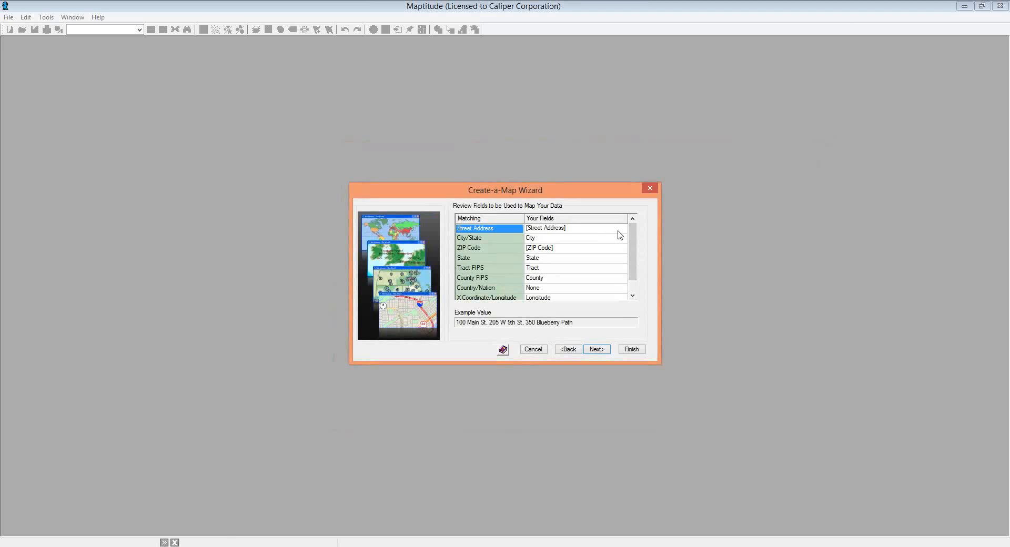
{"action": "left_click", "coordinate": [619, 232]}
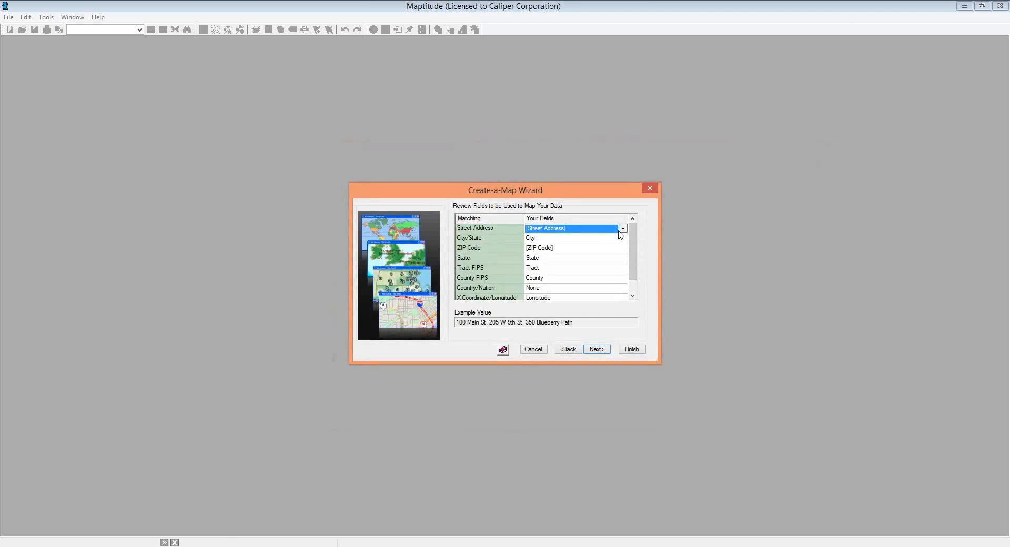
{"action": "left_click", "coordinate": [622, 229]}
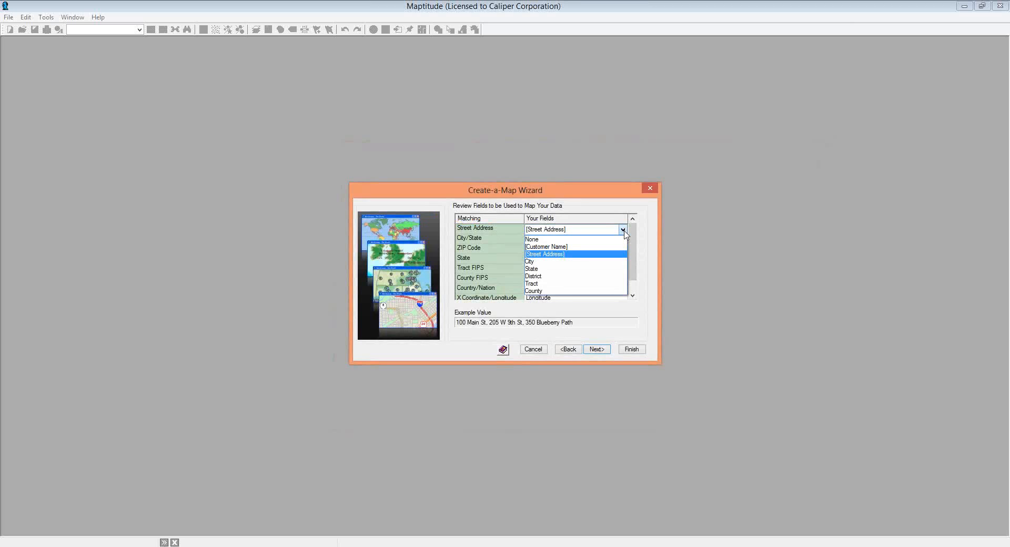
{"action": "left_click", "coordinate": [624, 230]}
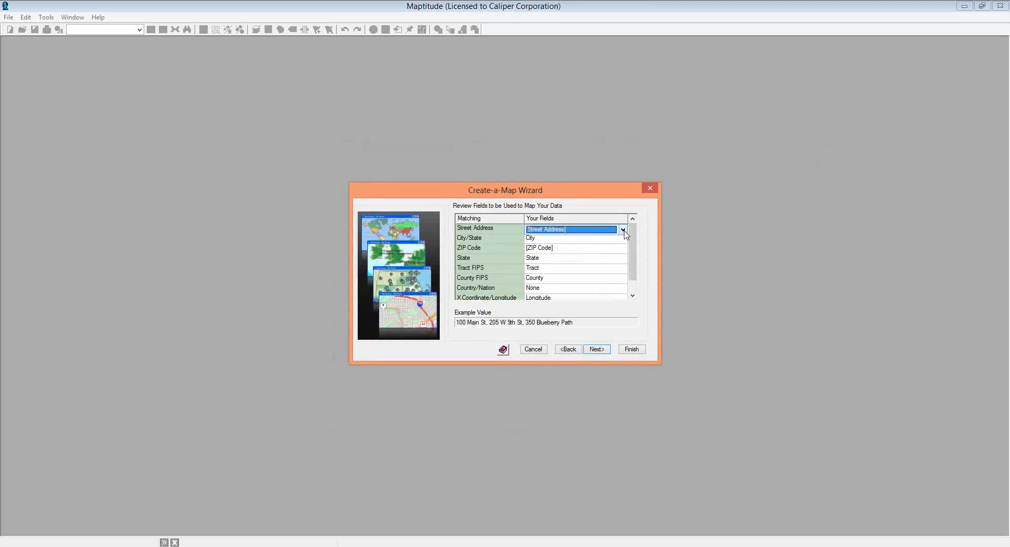
{"action": "left_click", "coordinate": [598, 350]}
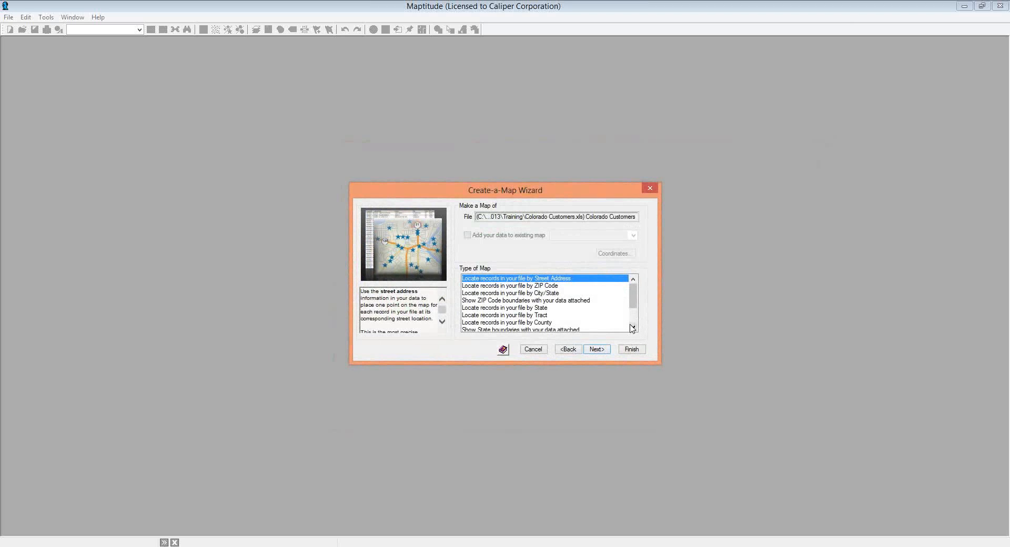
- Locate records by Street Address and open the Training folder for saving the geographic file
{"action": "left_click", "coordinate": [634, 318]}
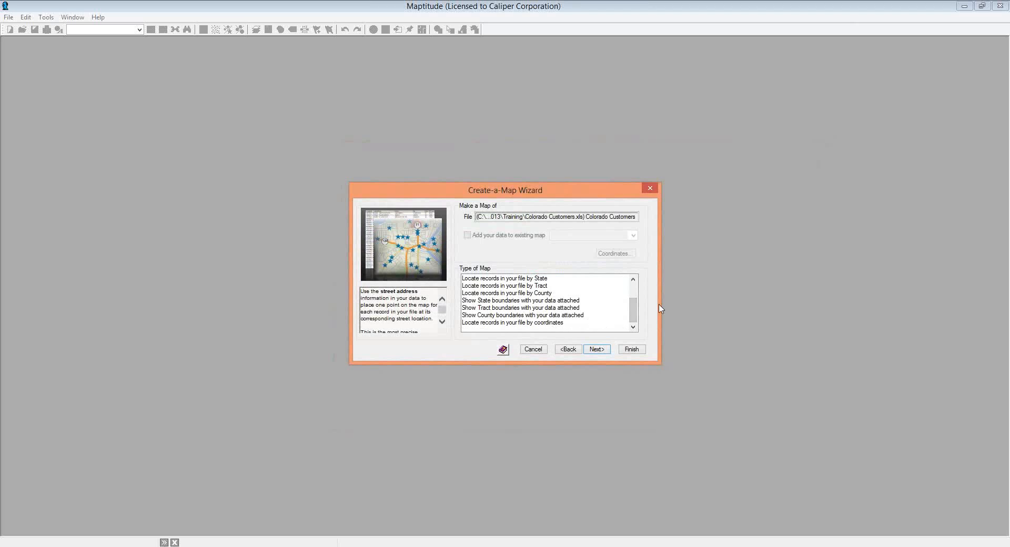
{"action": "left_click", "coordinate": [633, 290]}
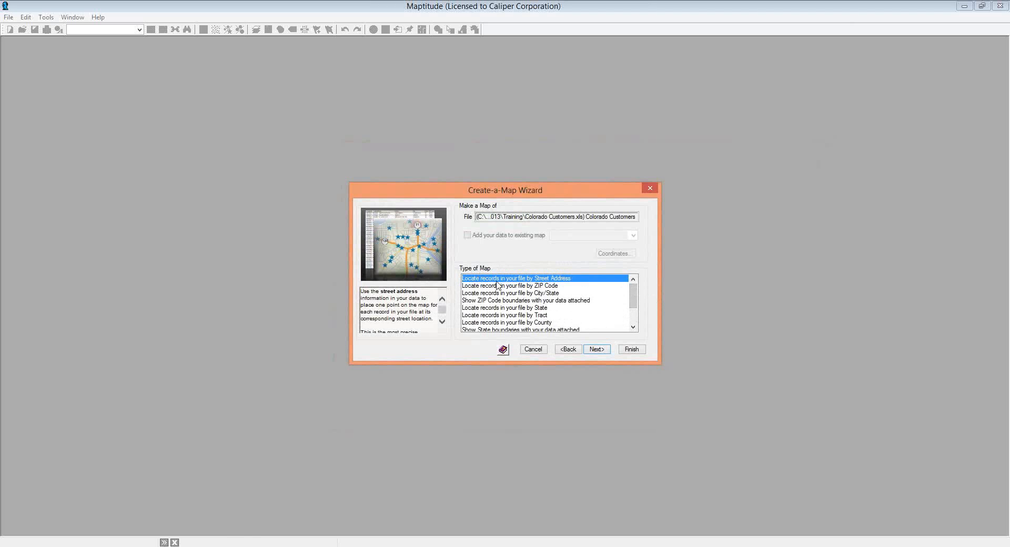
{"action": "left_click", "coordinate": [632, 350]}
{"action": "double_click", "coordinate": [467, 232]}
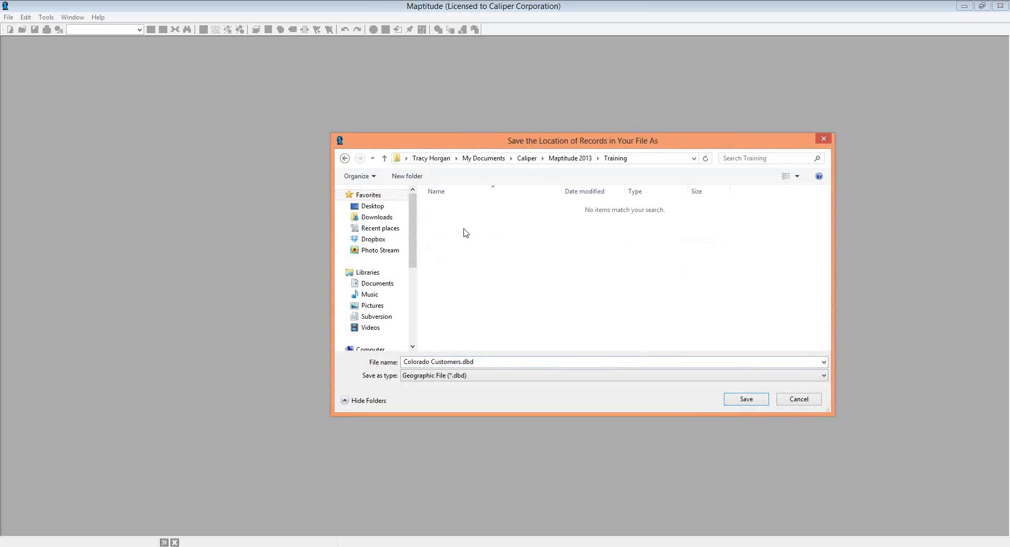
- Save Colorado Customers.dbd, geocode the records (4747 located, 53 not found), and dismiss the summary
{"action": "left_click", "coordinate": [734, 400]}
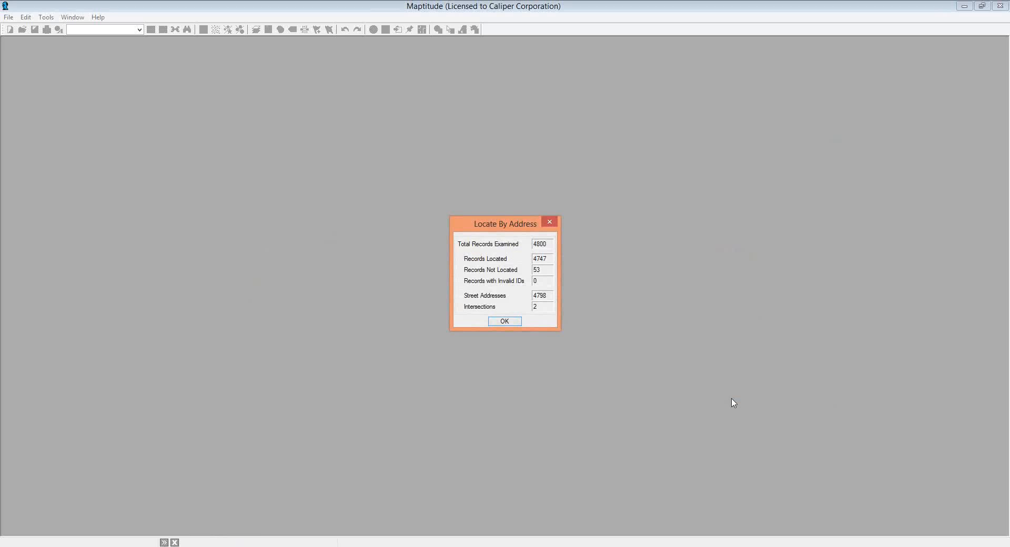
{"action": "key", "text": "Return"}
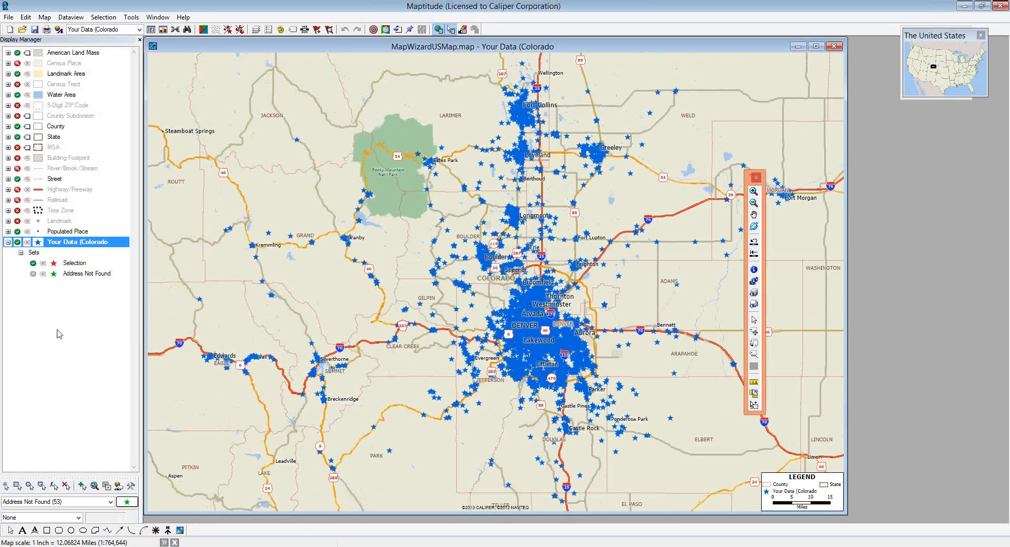
- Select the 53-record Address Not Found set in the Display Manager
{"action": "left_click", "coordinate": [90, 275]}
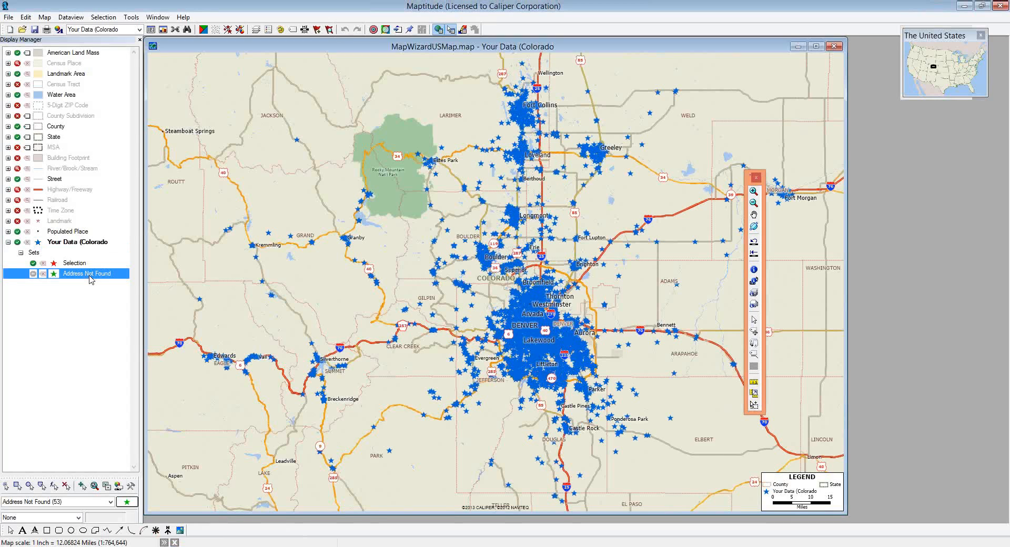
{"action": "right_click", "coordinate": [91, 279]}
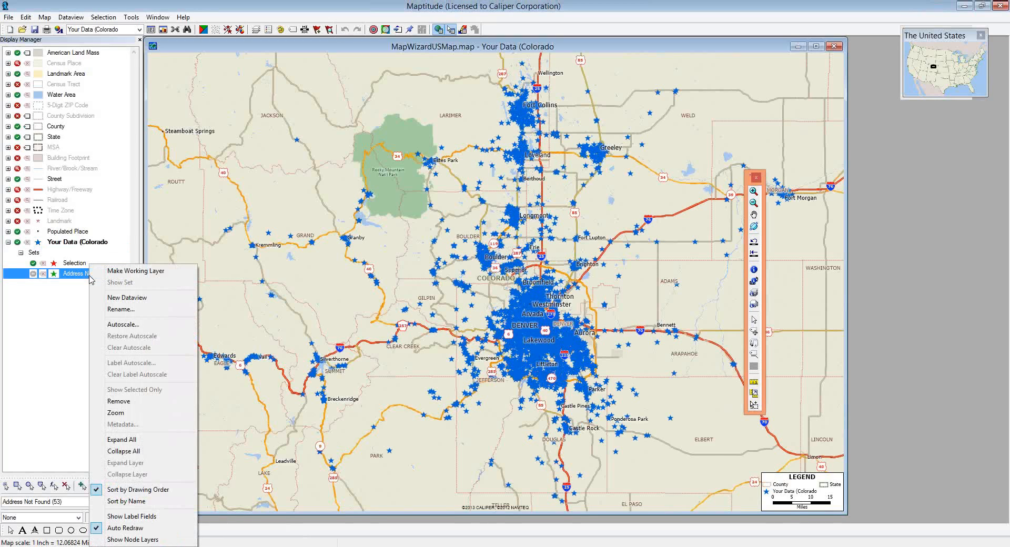
{"action": "left_click", "coordinate": [140, 303]}
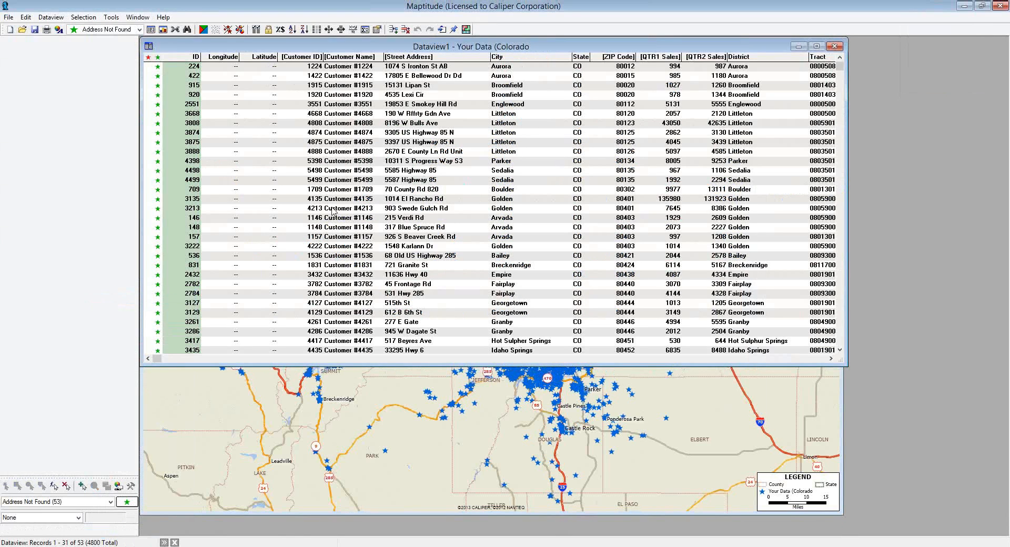
{"action": "left_click", "coordinate": [139, 30]}
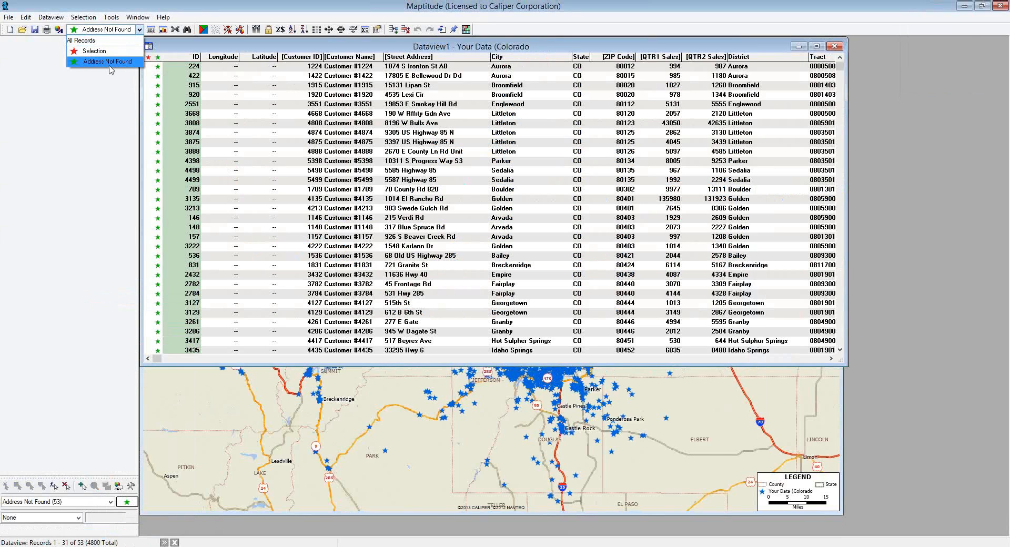
{"action": "left_click", "coordinate": [109, 64]}
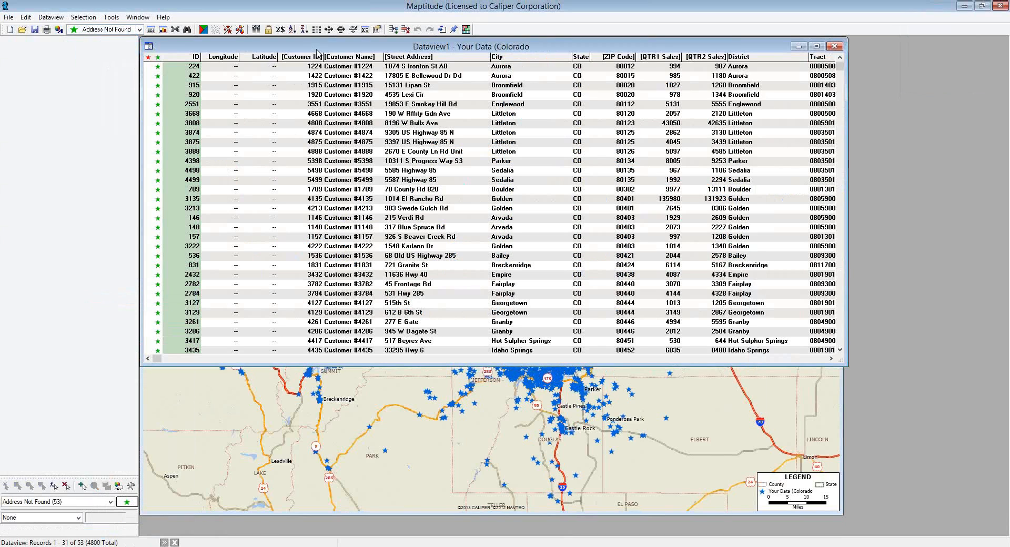
{"action": "left_click", "coordinate": [336, 135]}
{"action": "left_click", "coordinate": [246, 114]}
{"action": "key", "text": "Left"}
{"action": "key", "text": "Right"}
{"action": "key", "text": "Right"}
{"action": "key", "text": "Right"}
{"action": "key", "text": "Right"}
{"action": "key", "text": "Right"}
{"action": "key", "text": "Right"}
{"action": "key", "text": "Right"}
{"action": "key", "text": "Right"}
{"action": "key", "text": "Right"}
{"action": "key", "text": "Right"}
{"action": "key", "text": "Right"}
{"action": "key", "text": "Right"}
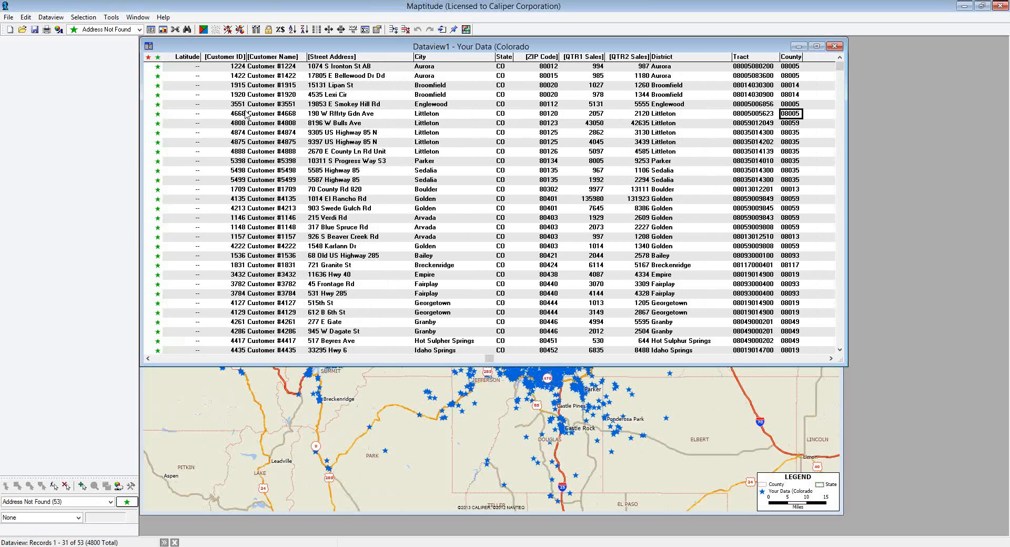
{"action": "key", "text": "Right"}
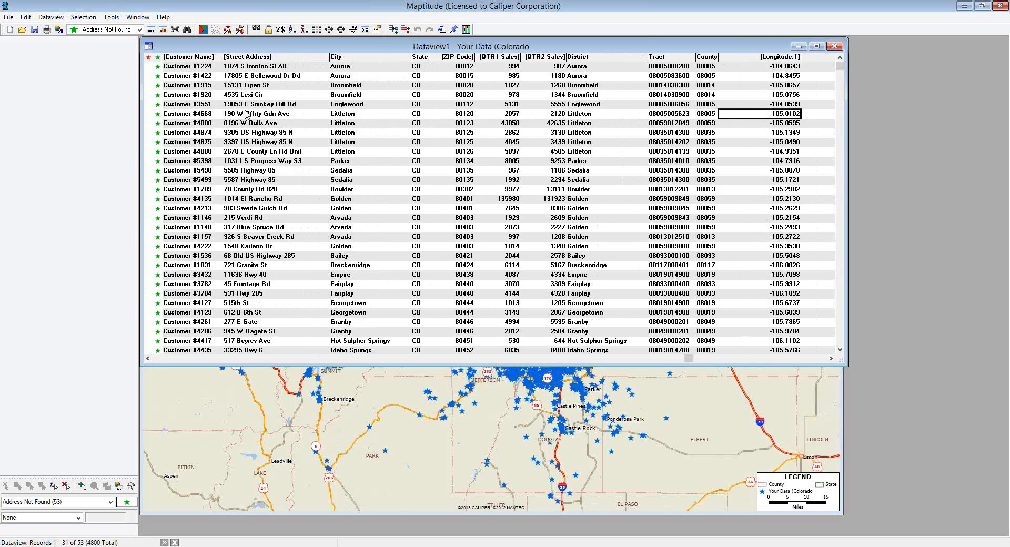
{"action": "key", "text": "Left"}
{"action": "key", "text": "Left"}
{"action": "key", "text": "Left"}
{"action": "key", "text": "Left"}
{"action": "key", "text": "Left"}
{"action": "key", "text": "Left"}
{"action": "key", "text": "Left"}
{"action": "key", "text": "Left"}
{"action": "key", "text": "Left"}
{"action": "key", "text": "Left"}
{"action": "key", "text": "Left"}
{"action": "key", "text": "Left"}
{"action": "key", "text": "Left"}
{"action": "key", "text": "Left"}
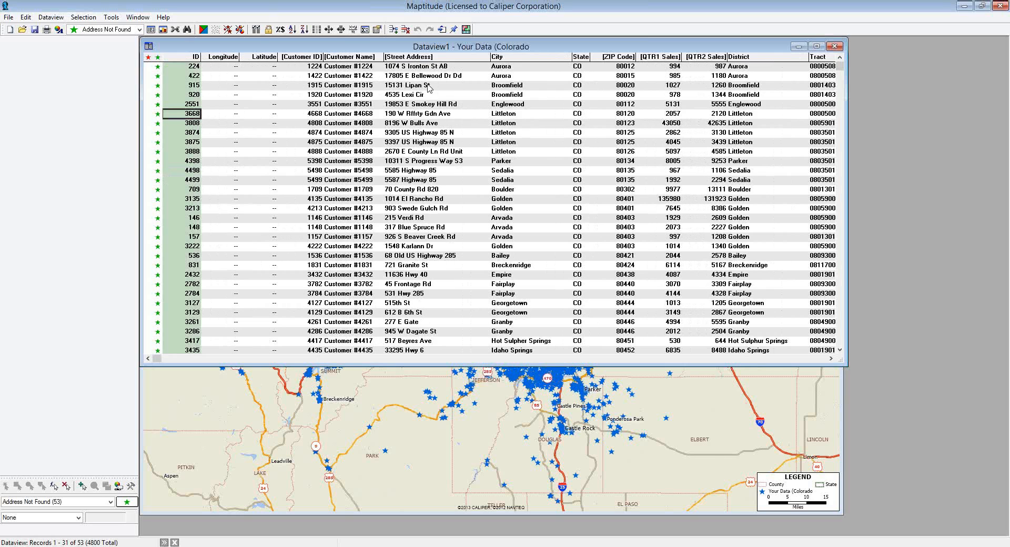
{"action": "left_click", "coordinate": [836, 47]}
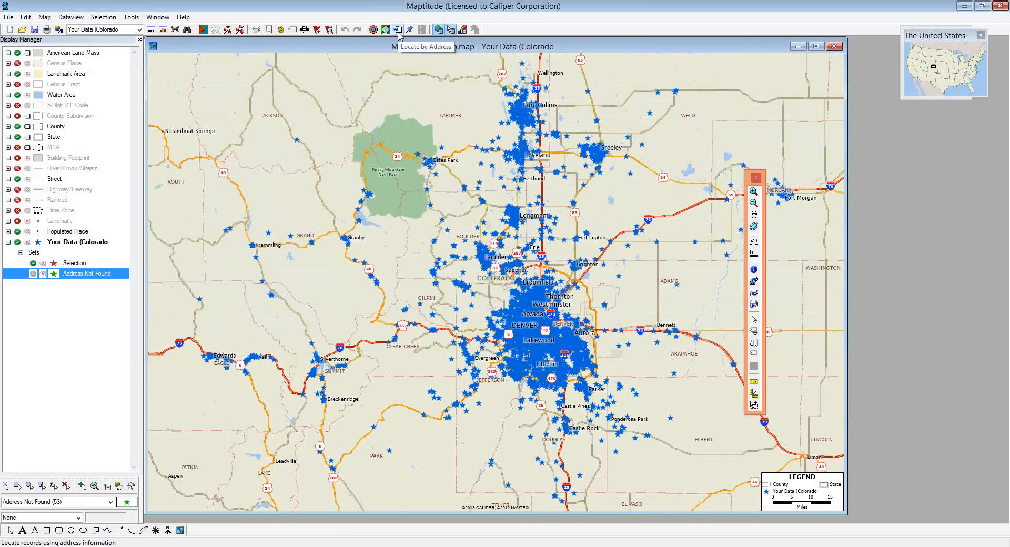
- Open the Locate by Address dialog from Tools > Locate
{"action": "left_click", "coordinate": [132, 18]}
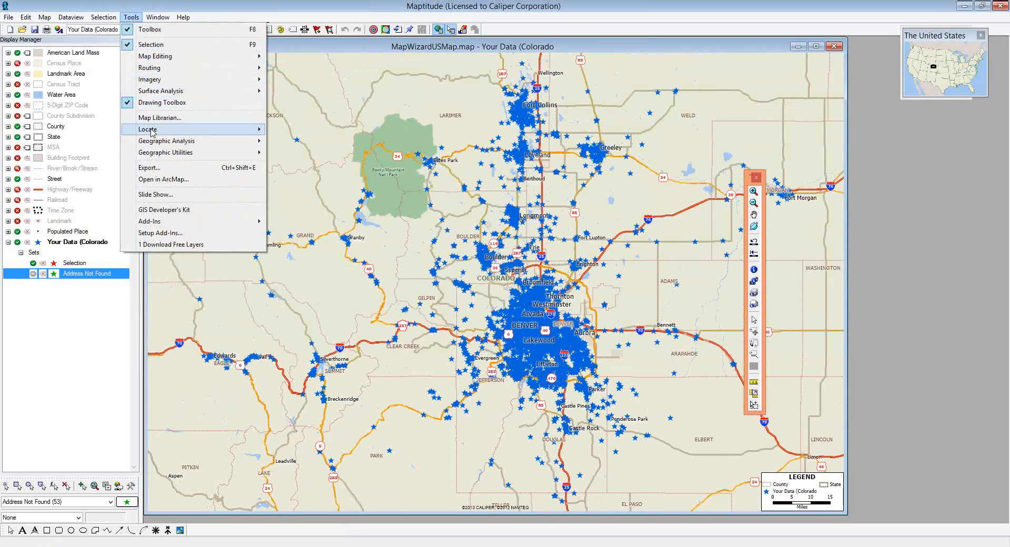
{"action": "mouse_move", "coordinate": [178, 132]}
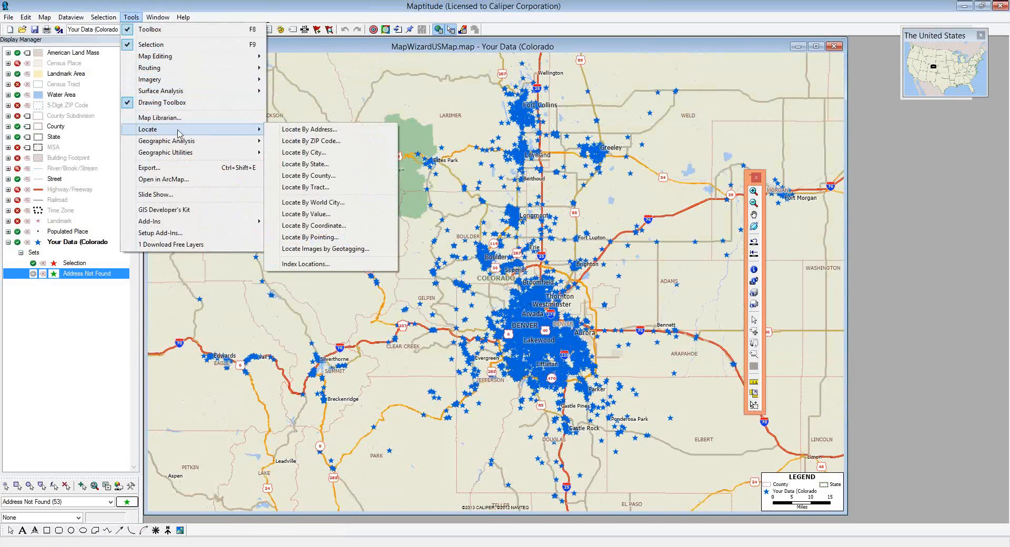
{"action": "left_click", "coordinate": [290, 136]}
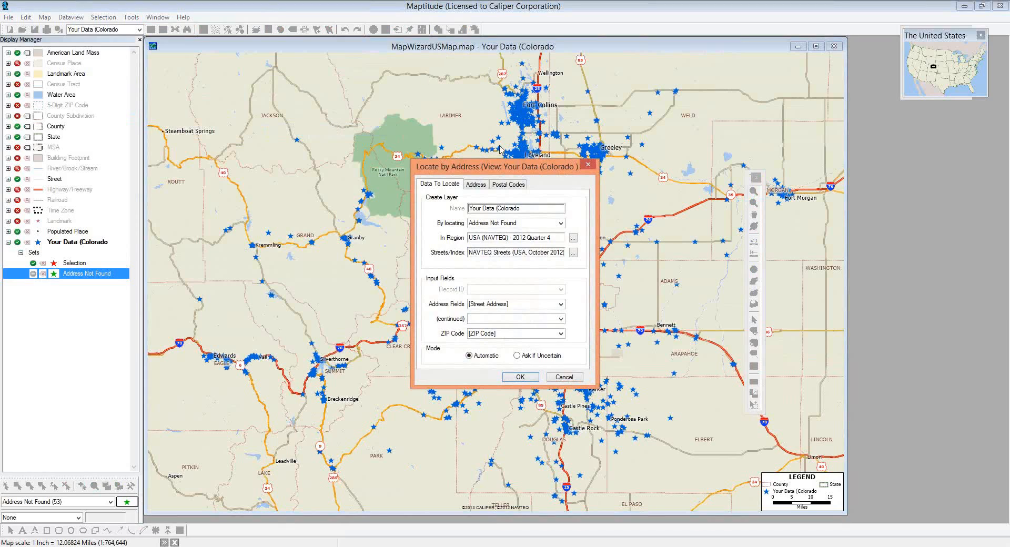
- Re-locate only the Address Not Found records, allowing postal codes near each record's ZIP code
{"action": "left_click", "coordinate": [489, 224]}
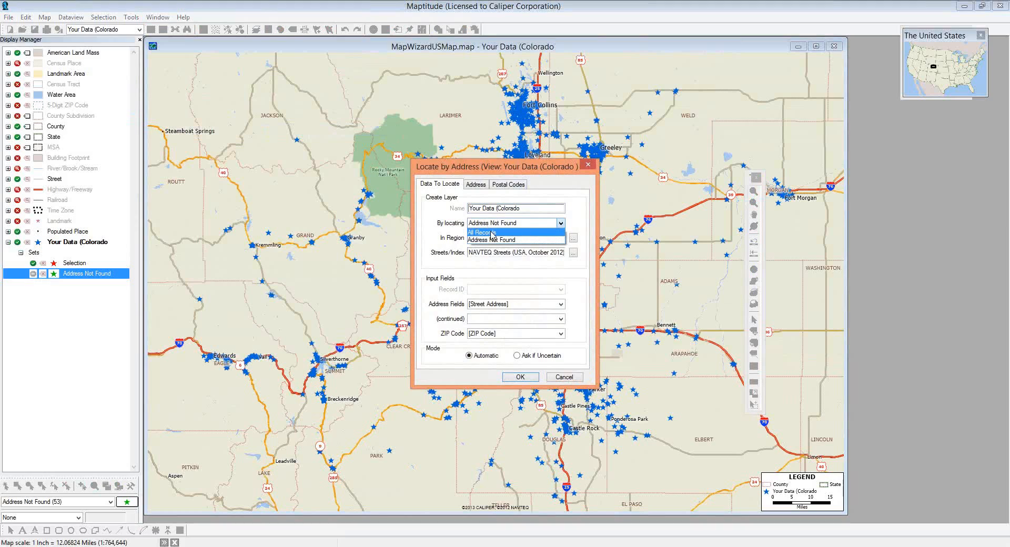
{"action": "left_click", "coordinate": [580, 215]}
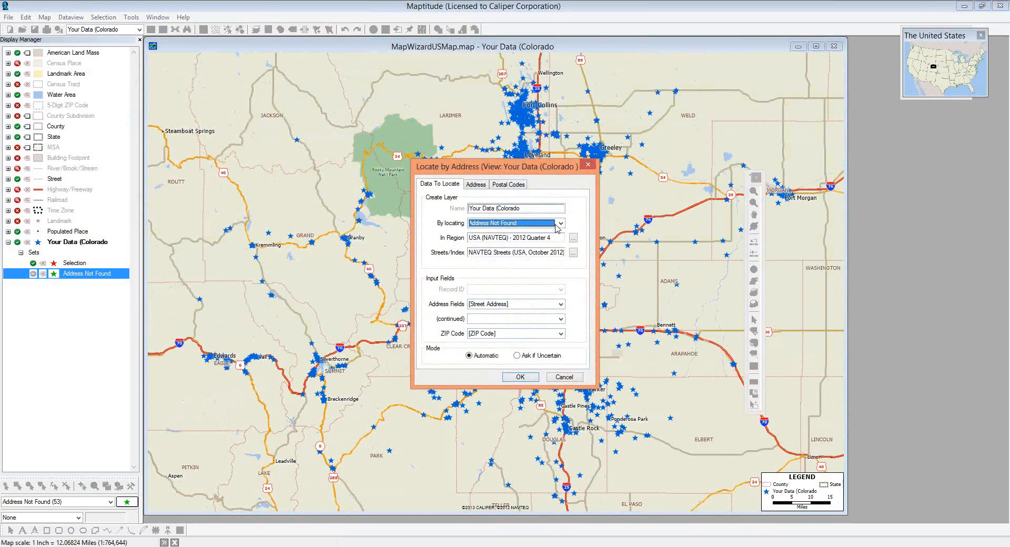
{"action": "left_click", "coordinate": [515, 185]}
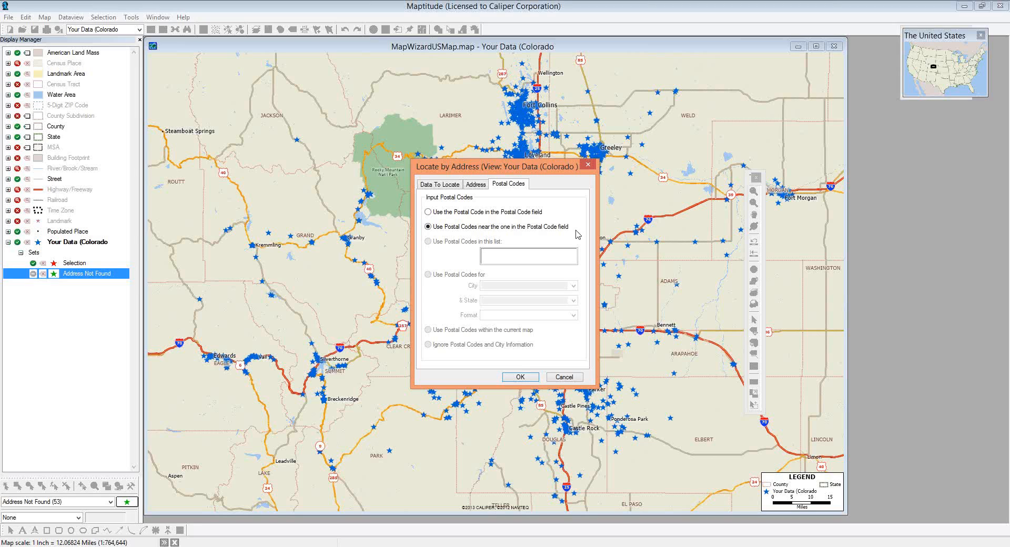
{"action": "left_click", "coordinate": [519, 376]}
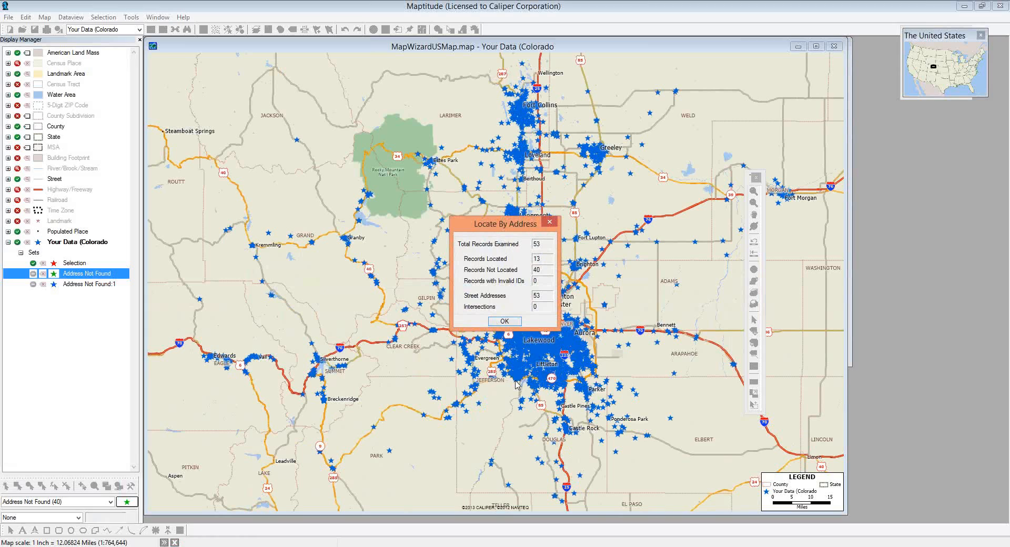
- Dismiss the rematch summary and reopen Locate by Address for the 40 remaining records
{"action": "key", "text": "Return"}
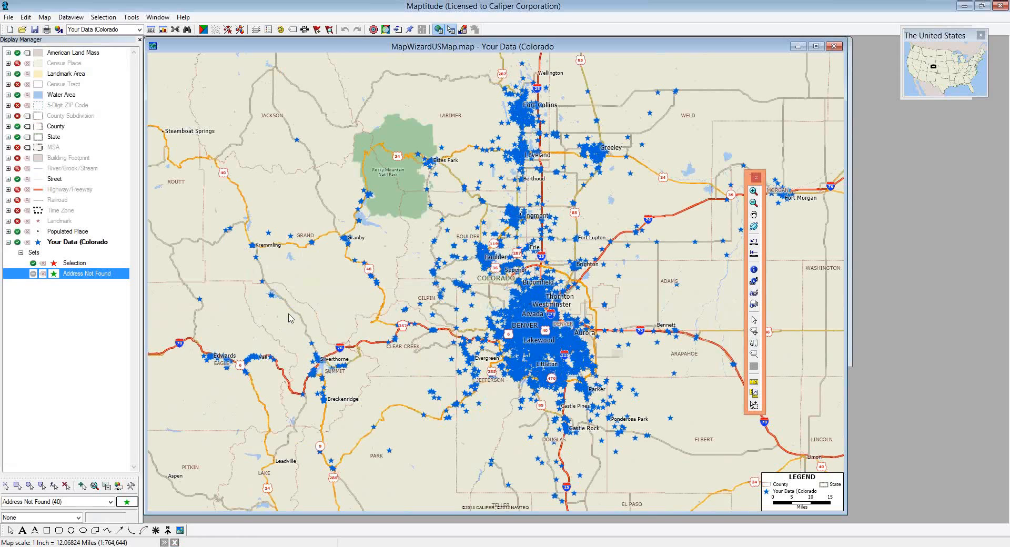
{"action": "left_click", "coordinate": [397, 30]}
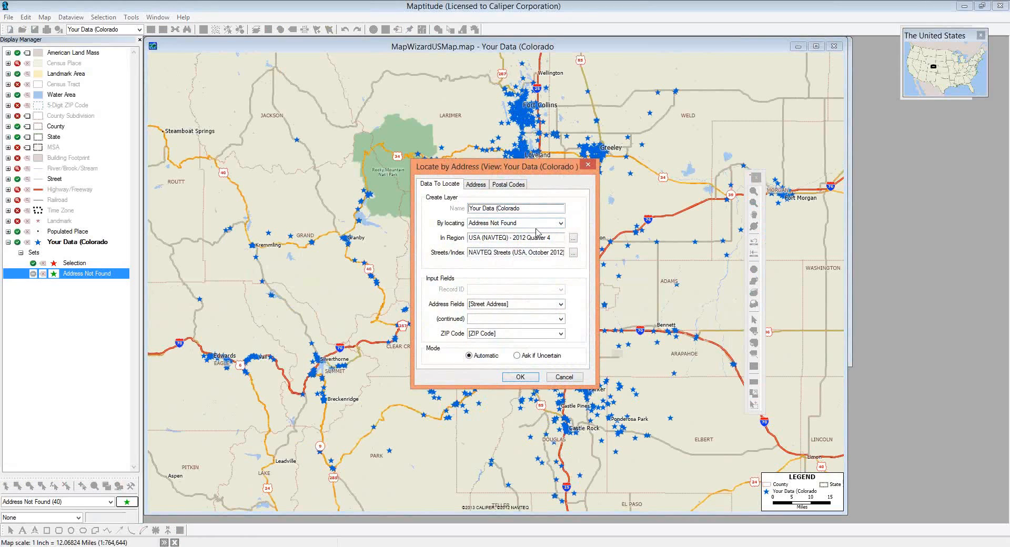
- Set the ZIP Code field to None and bring up the Postal Codes matching options
{"action": "left_click", "coordinate": [552, 337]}
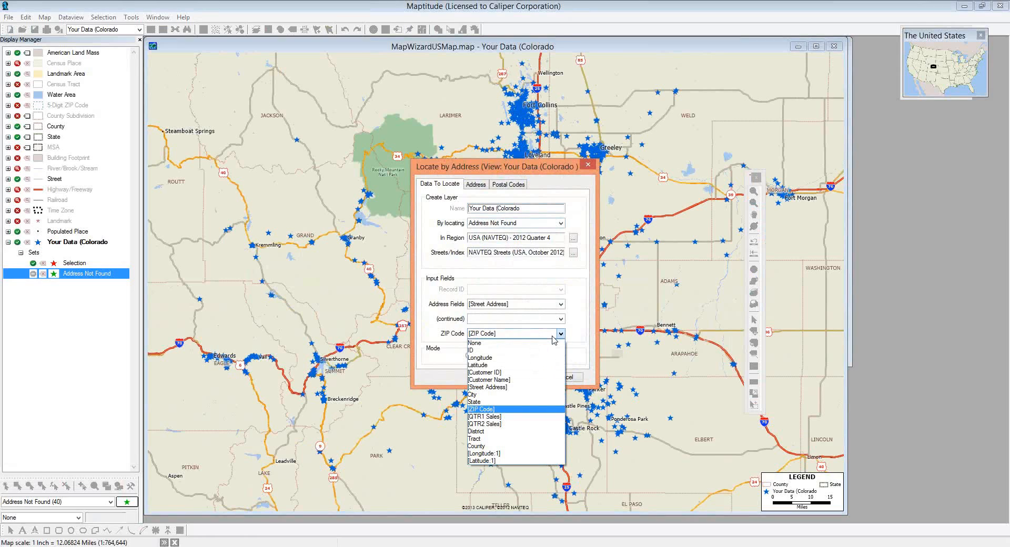
{"action": "left_click", "coordinate": [542, 347]}
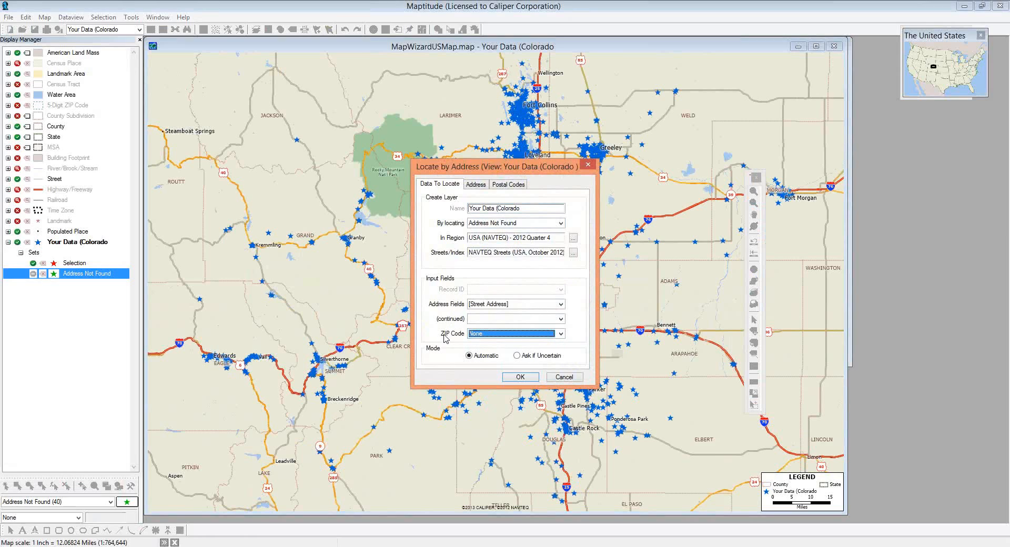
{"action": "left_click", "coordinate": [514, 187]}
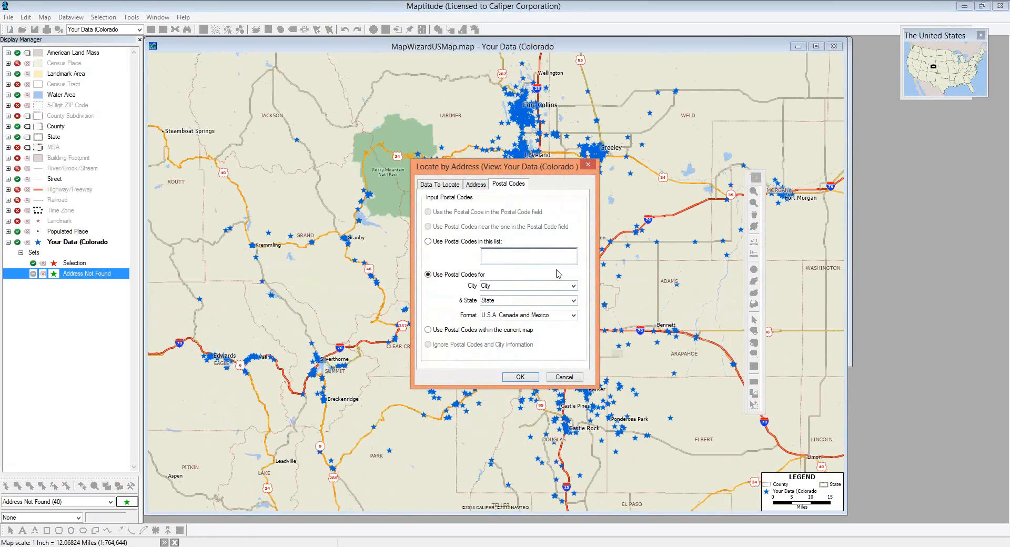
- Rerun matching with each record's state taken from the State field, leaving 39 addresses not found
{"action": "left_click", "coordinate": [521, 301]}
{"action": "type", "text": "MA"}
{"action": "left_click", "coordinate": [574, 301]}
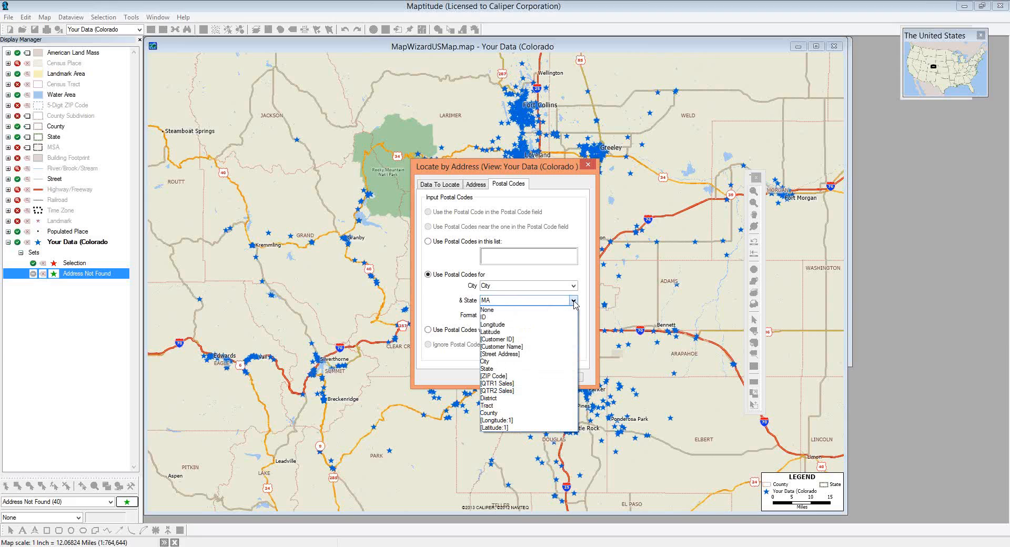
{"action": "left_click", "coordinate": [531, 369]}
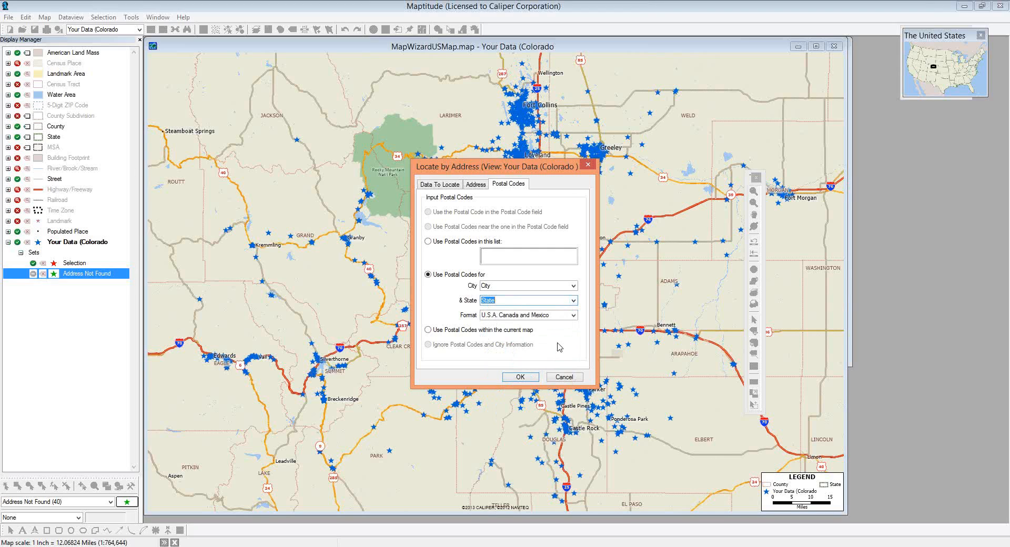
{"action": "left_click", "coordinate": [519, 377]}
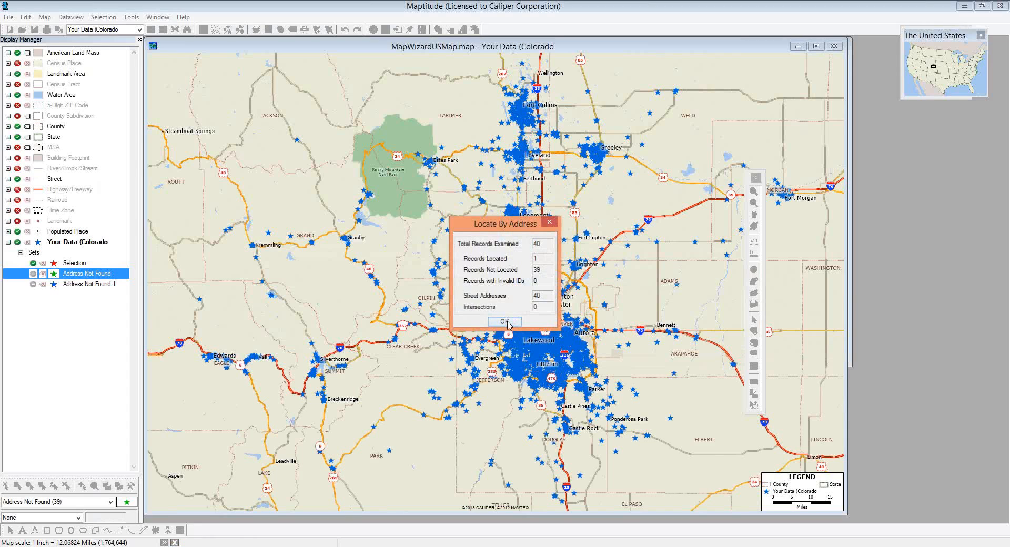
{"action": "left_click", "coordinate": [504, 322]}
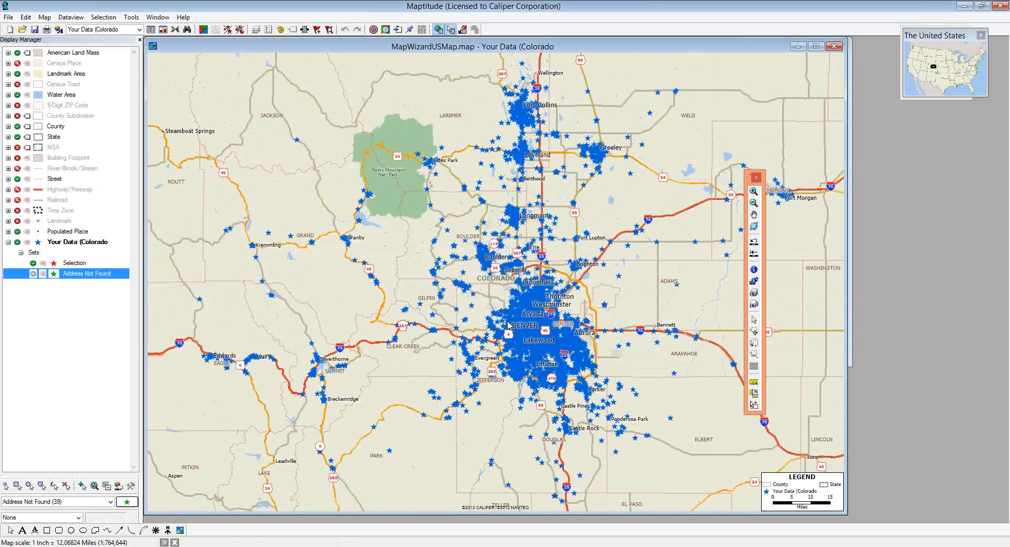
{"action": "left_click", "coordinate": [156, 18]}
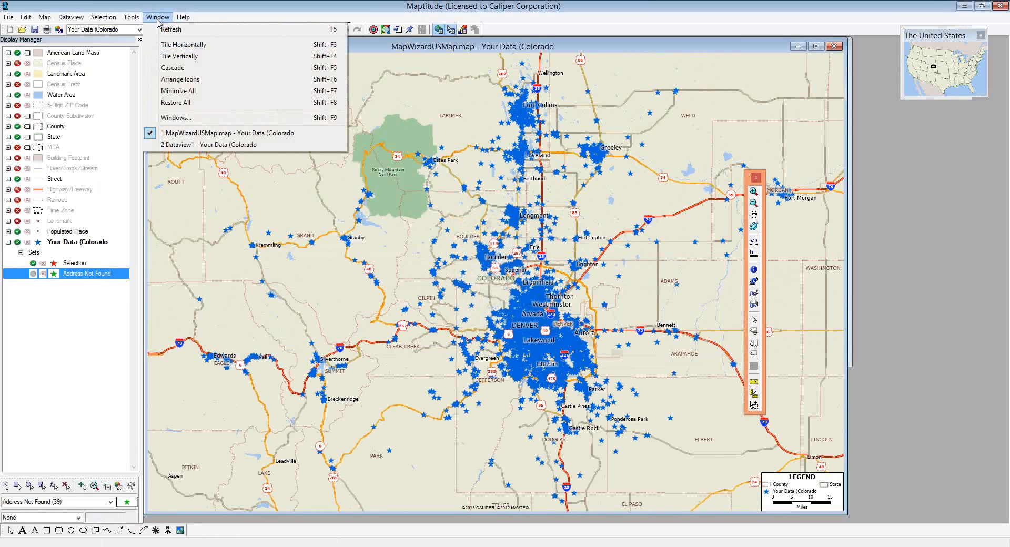
{"action": "left_click", "coordinate": [213, 149]}
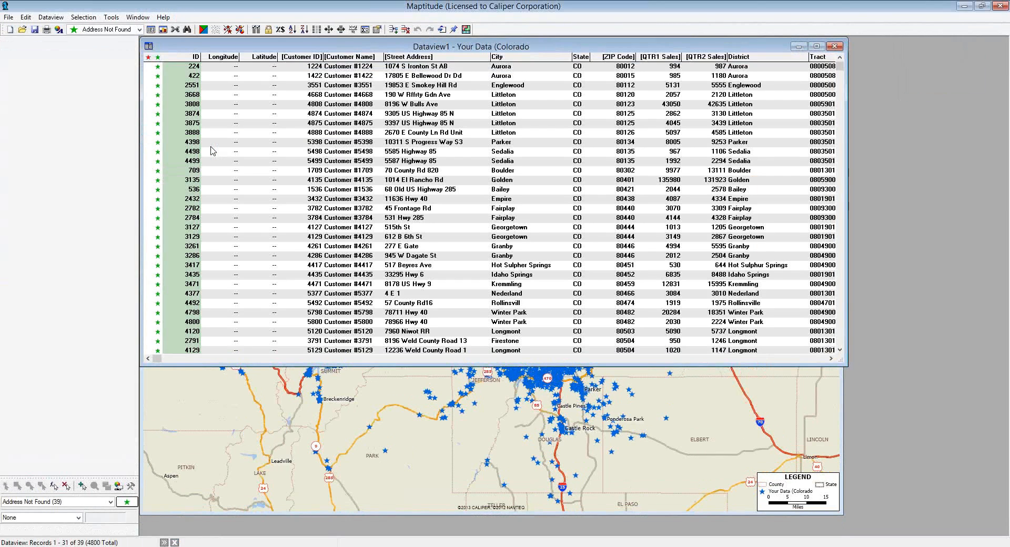
{"action": "left_click", "coordinate": [139, 29]}
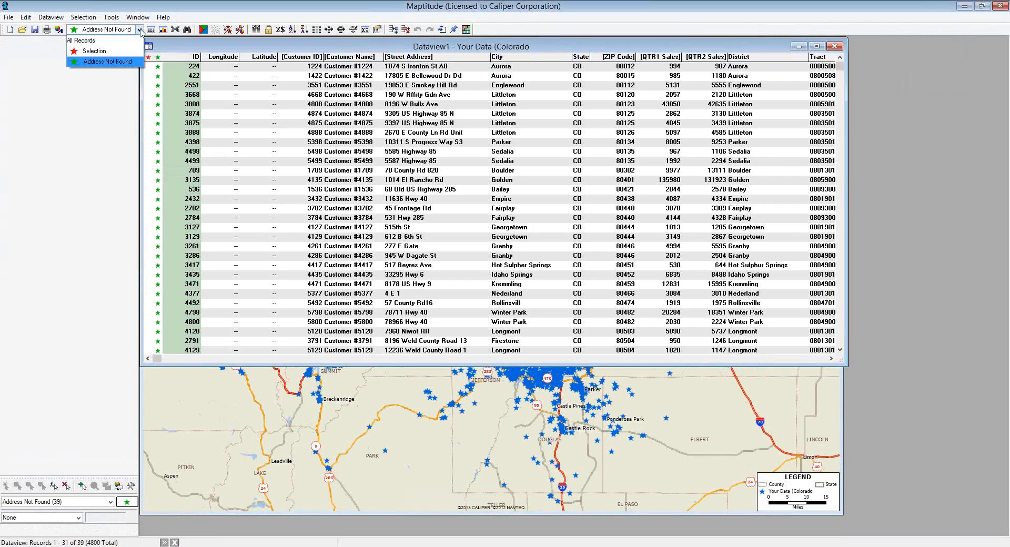
{"action": "left_click", "coordinate": [117, 41]}
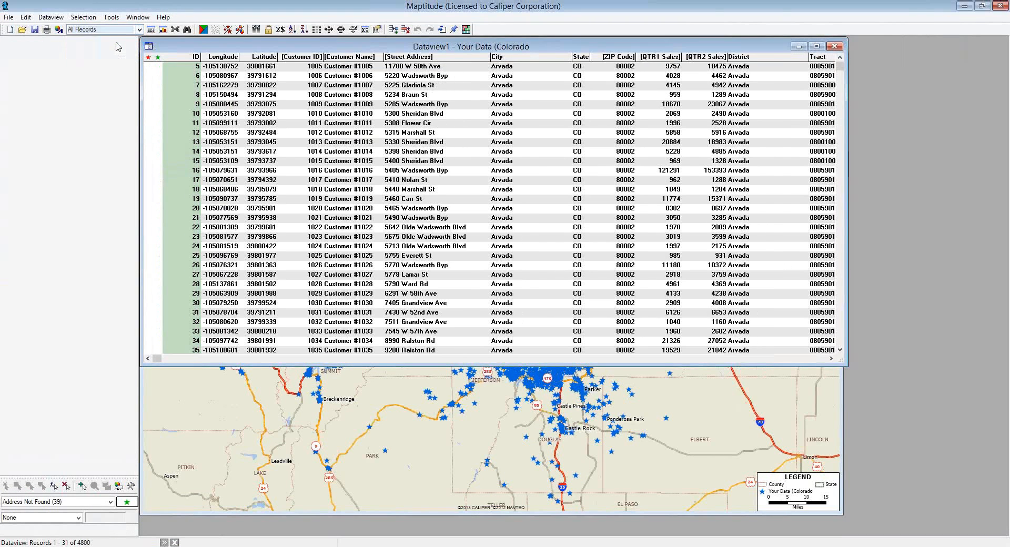
{"action": "left_click", "coordinate": [139, 29]}
{"action": "left_click", "coordinate": [121, 64]}
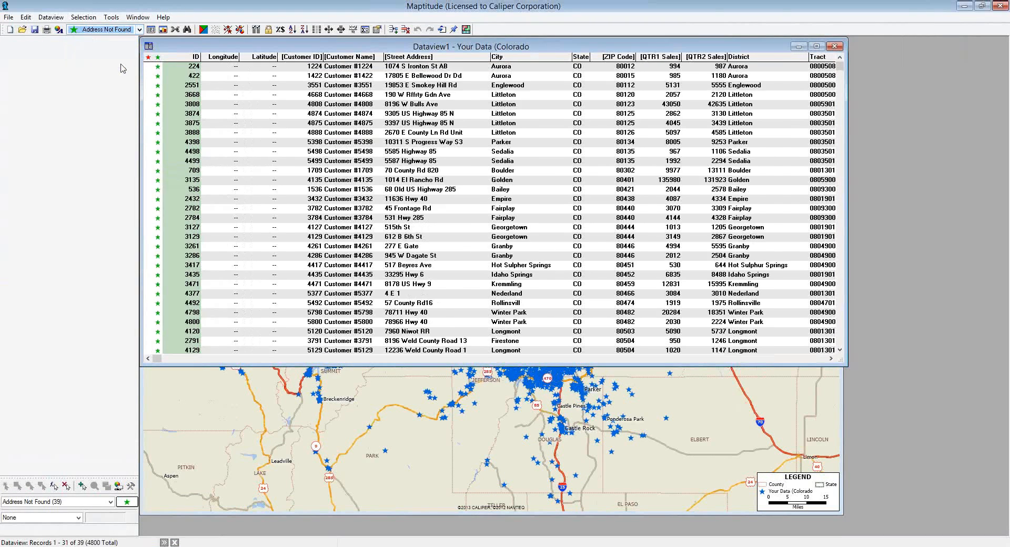
{"action": "scroll", "coordinate": [364, 175], "scroll_direction": "down", "scroll_amount": 4}
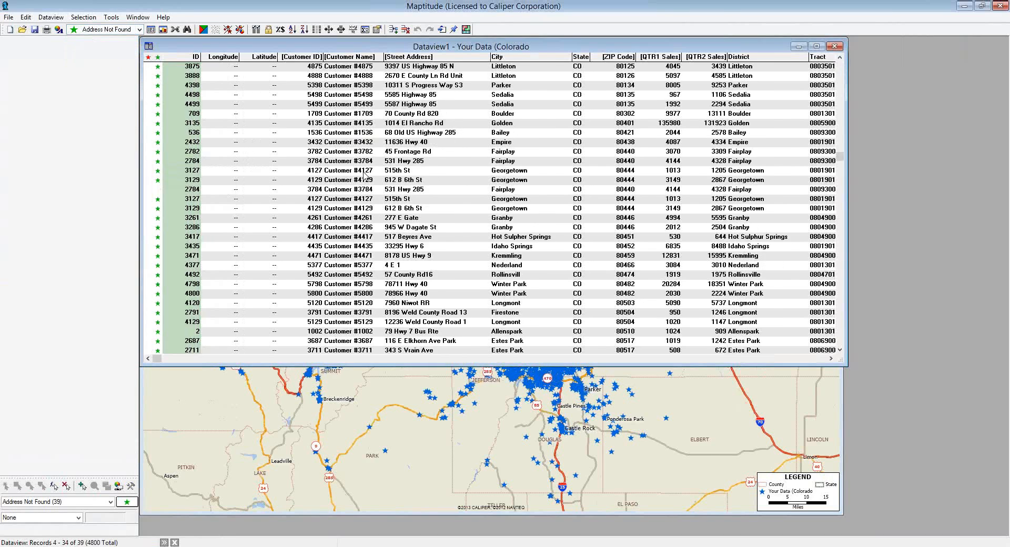
{"action": "scroll", "coordinate": [364, 176], "scroll_direction": "up", "scroll_amount": 4}
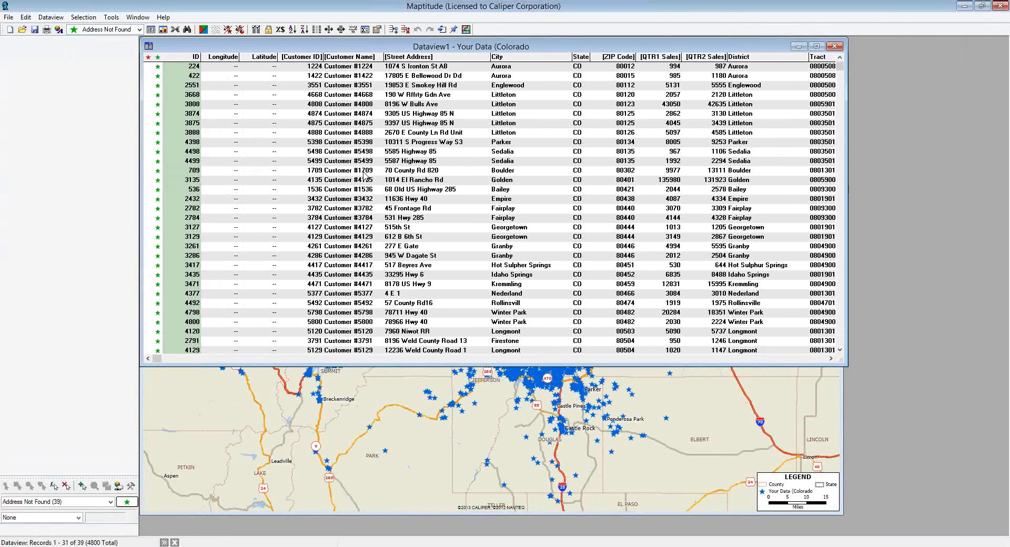
{"action": "left_click", "coordinate": [353, 412]}
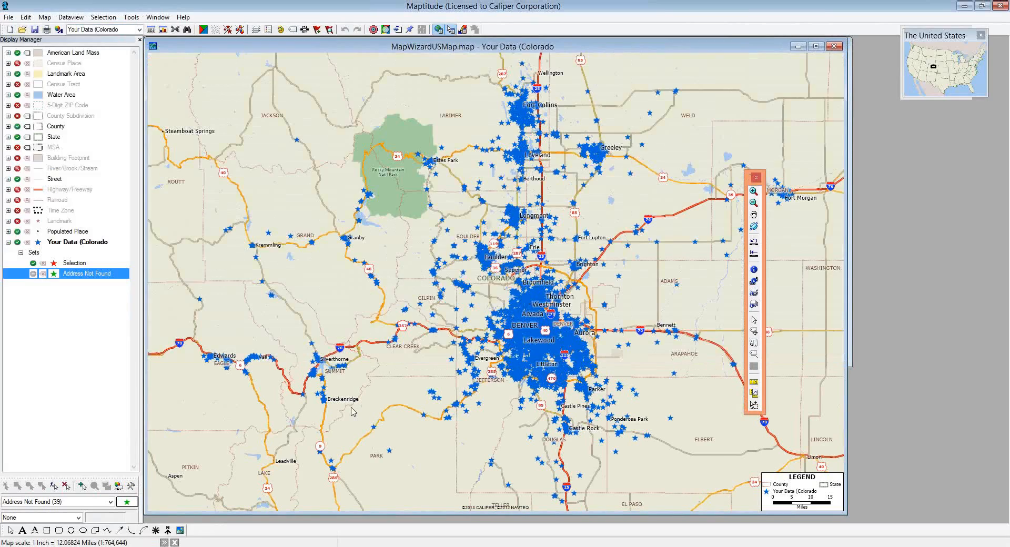
- Reopen Locate by Address and set the ZIP Code field to None
{"action": "left_click", "coordinate": [131, 16]}
{"action": "mouse_move", "coordinate": [175, 146]}
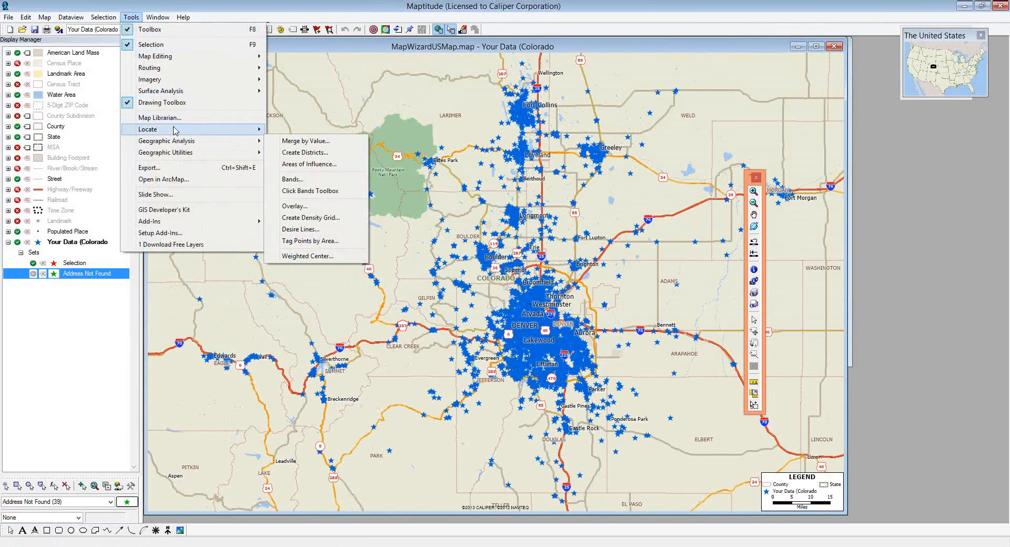
{"action": "mouse_move", "coordinate": [176, 129]}
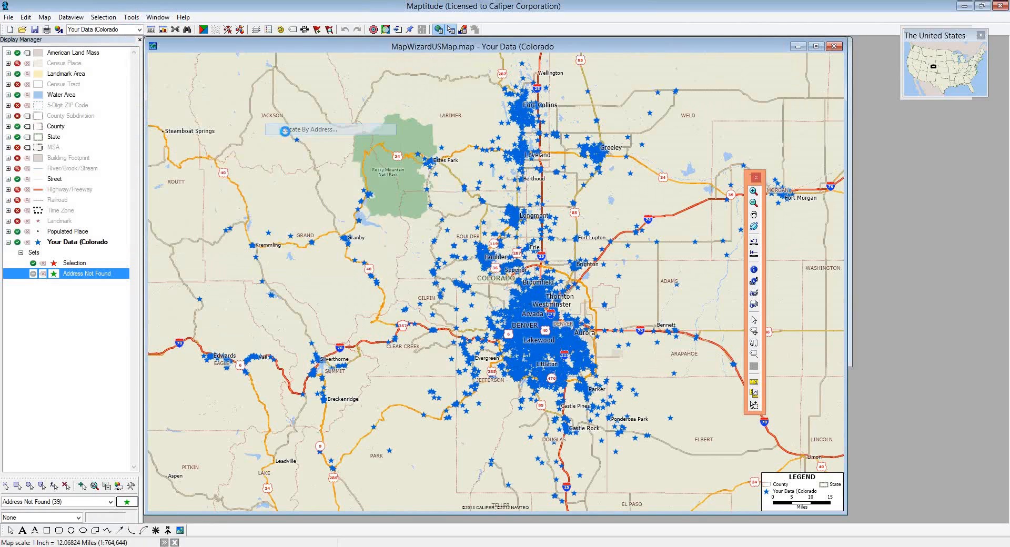
{"action": "left_click", "coordinate": [285, 134]}
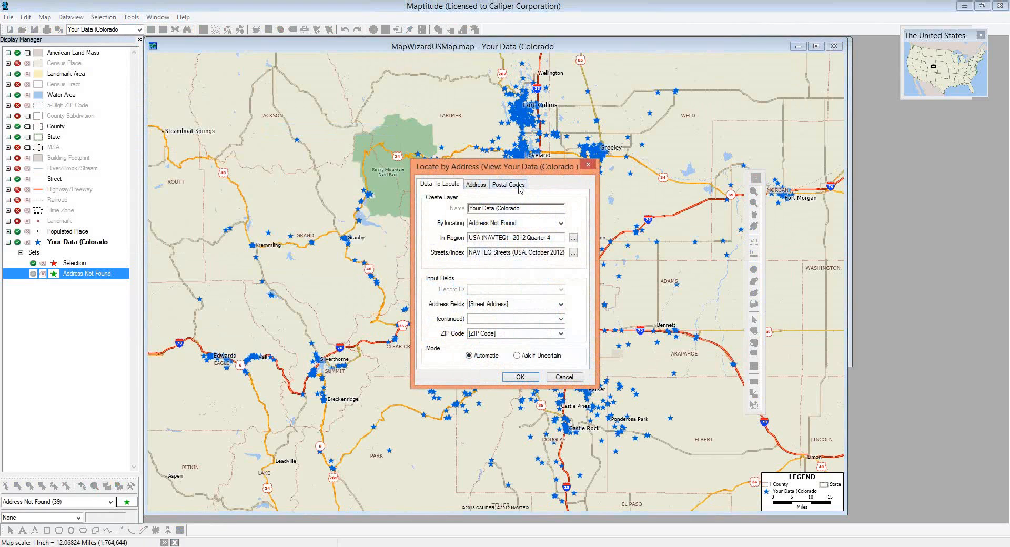
{"action": "left_click", "coordinate": [519, 185]}
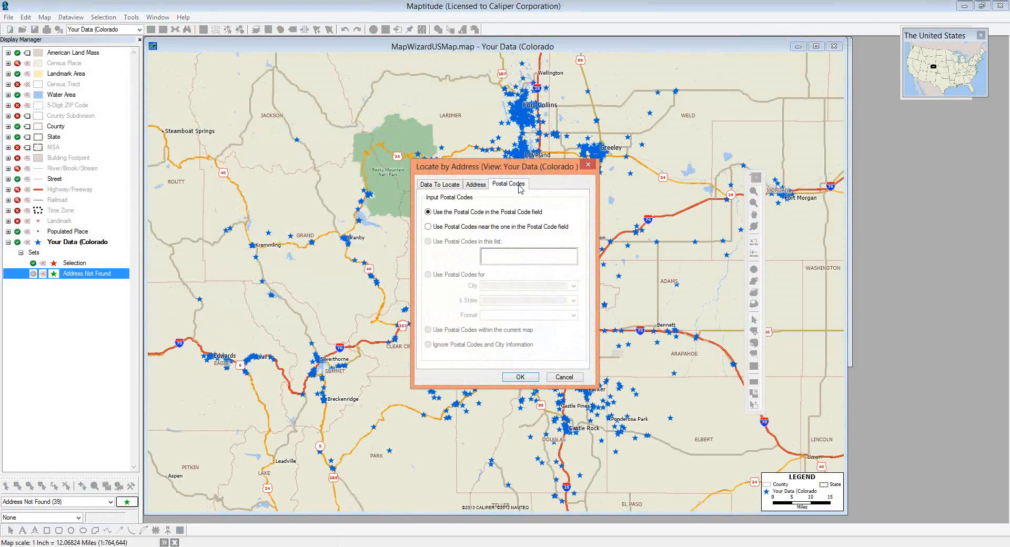
{"action": "left_click", "coordinate": [452, 187]}
{"action": "left_click", "coordinate": [473, 334]}
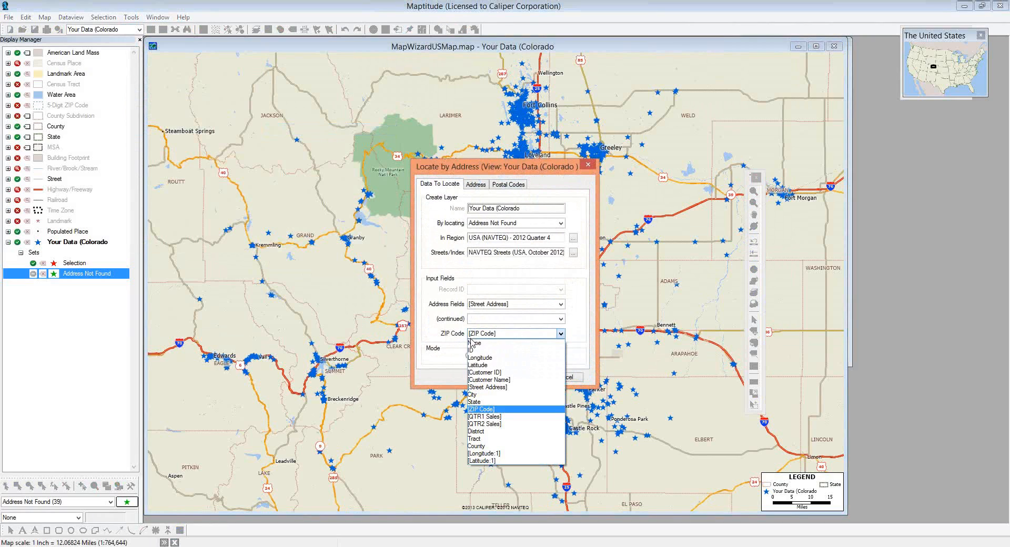
{"action": "left_click", "coordinate": [473, 343]}
- Run matching on the 39 unfound records using City & State postal codes
{"action": "left_click", "coordinate": [525, 185]}
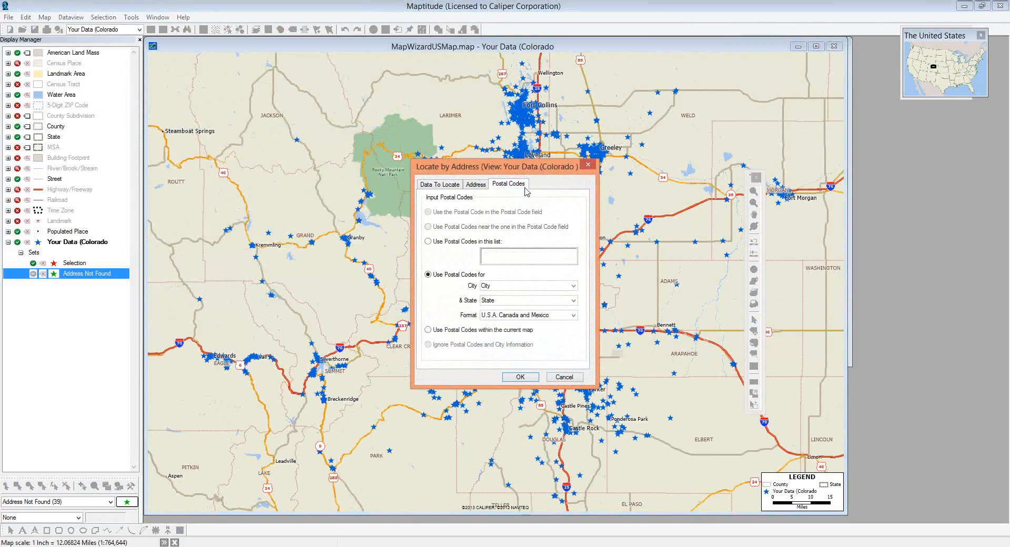
{"action": "left_click", "coordinate": [521, 377]}
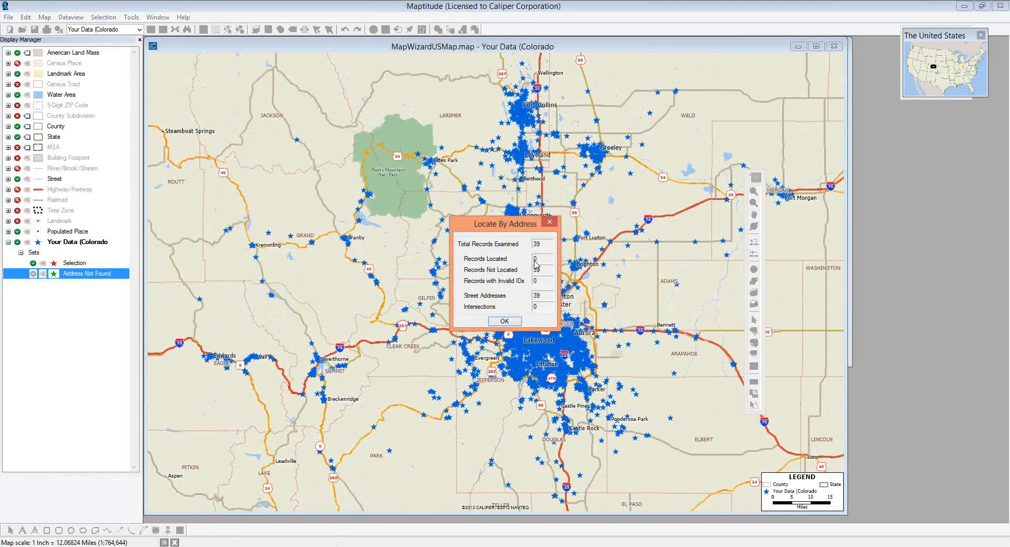
{"action": "left_click", "coordinate": [508, 323]}
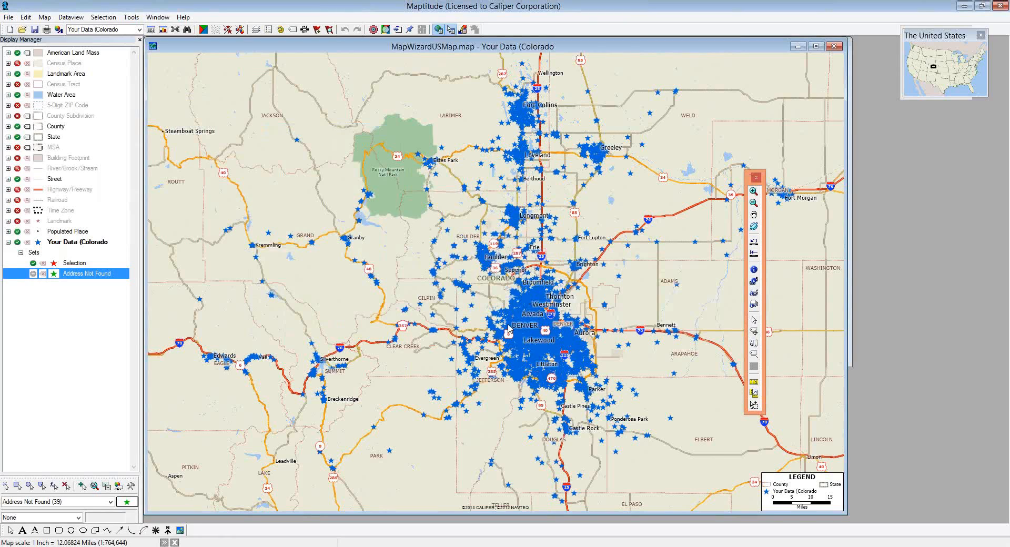
- Open Tools > Locate > Locate By ZIP Code for the Address Not Found records
{"action": "left_click", "coordinate": [131, 18]}
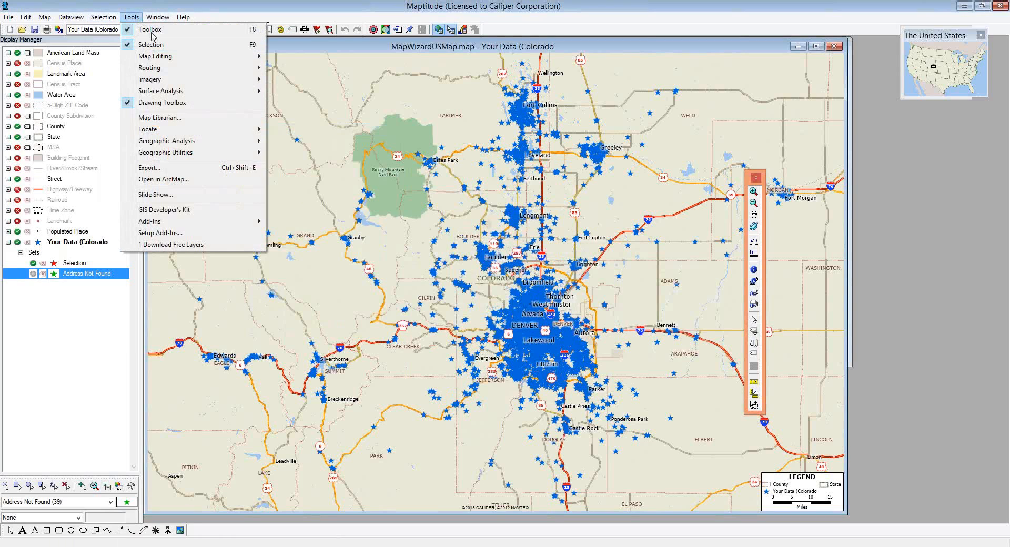
{"action": "mouse_move", "coordinate": [182, 132]}
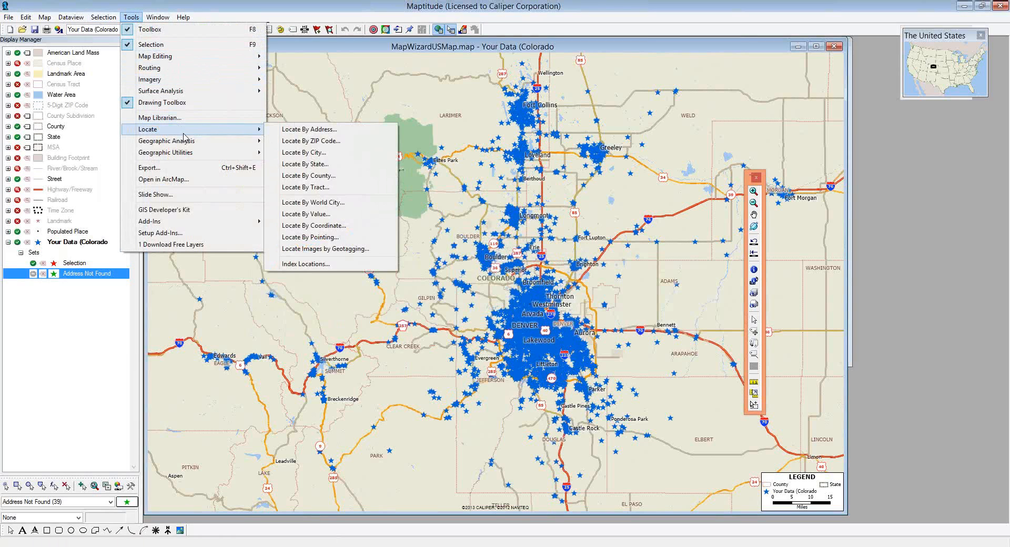
{"action": "left_click", "coordinate": [298, 144]}
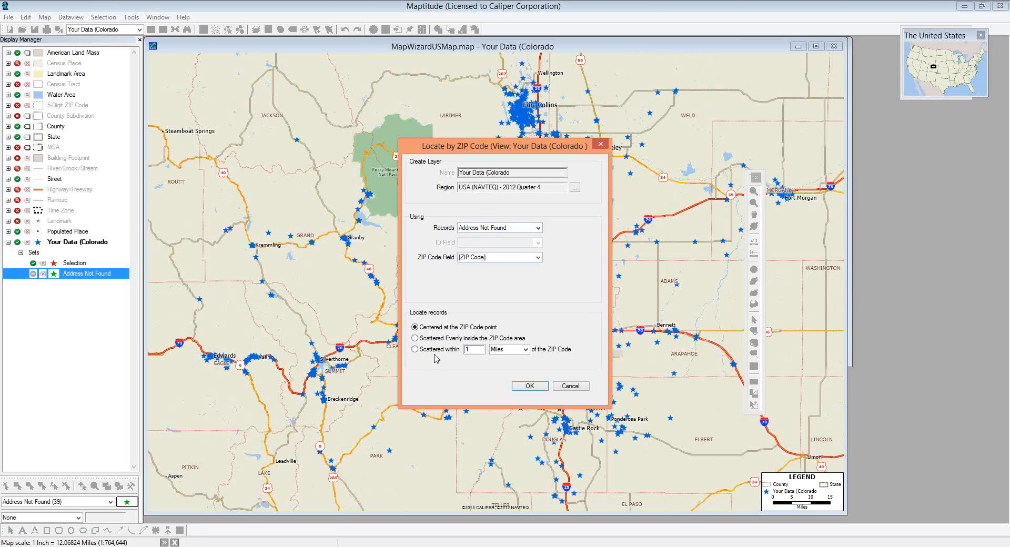
- Locate the 39 unfound records scattered within 1 mile of their ZIP Code points
{"action": "left_click", "coordinate": [415, 350]}
{"action": "left_click", "coordinate": [530, 386]}
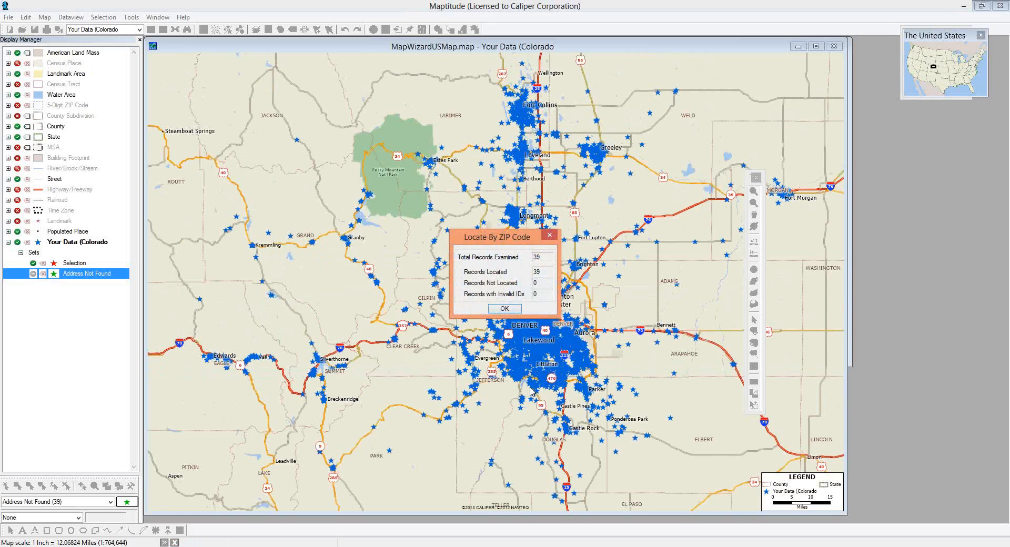
{"action": "left_click", "coordinate": [513, 310]}
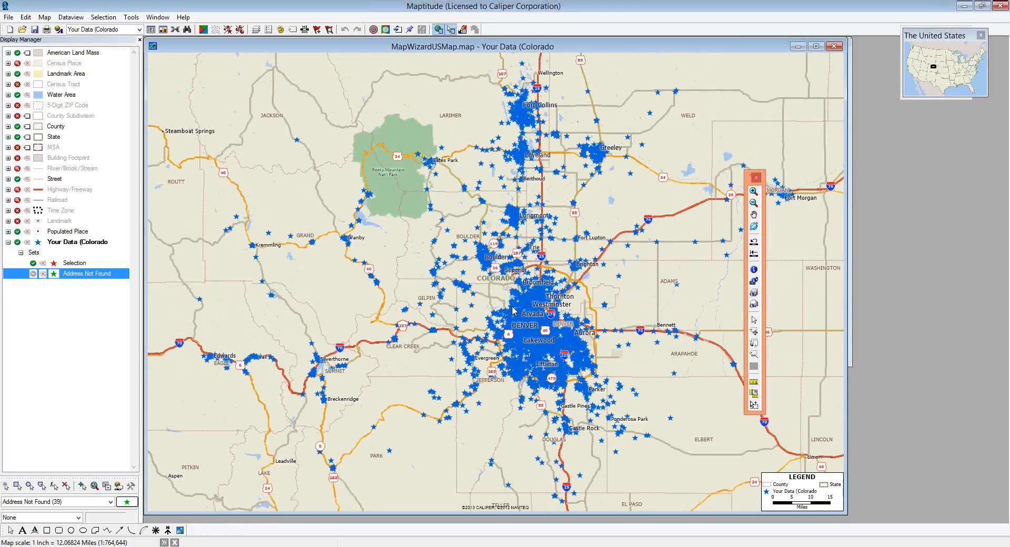
{"action": "left_click", "coordinate": [131, 33]}
{"action": "left_click", "coordinate": [131, 20]}
- Open Tools > Locate > Locate By City for the unfound records
{"action": "left_click", "coordinate": [132, 19]}
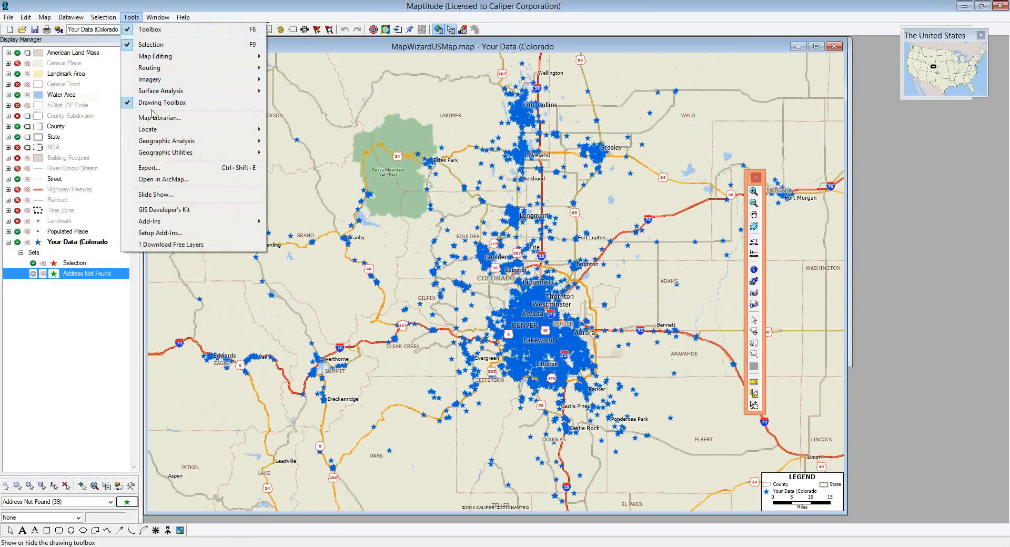
{"action": "mouse_move", "coordinate": [157, 130]}
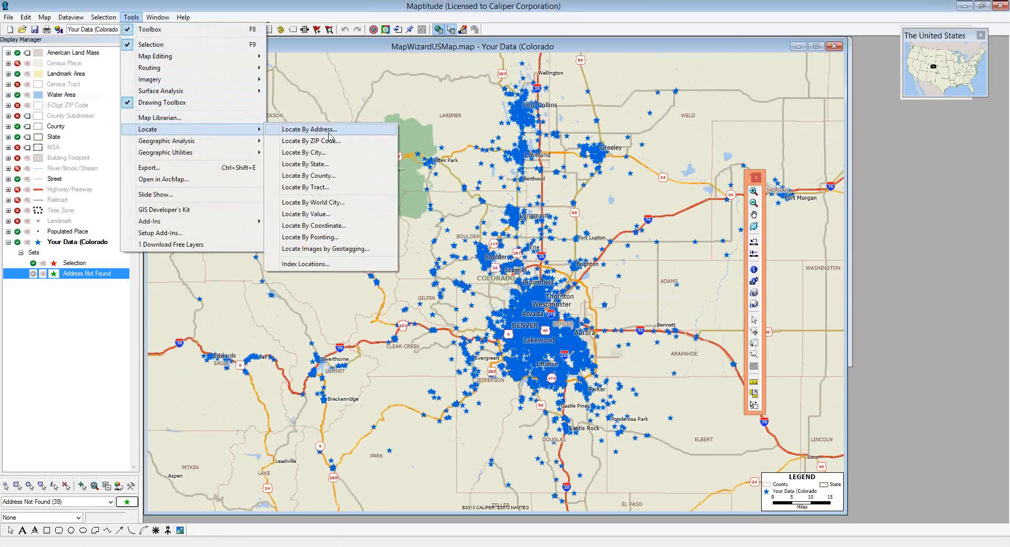
{"action": "left_click", "coordinate": [349, 159]}
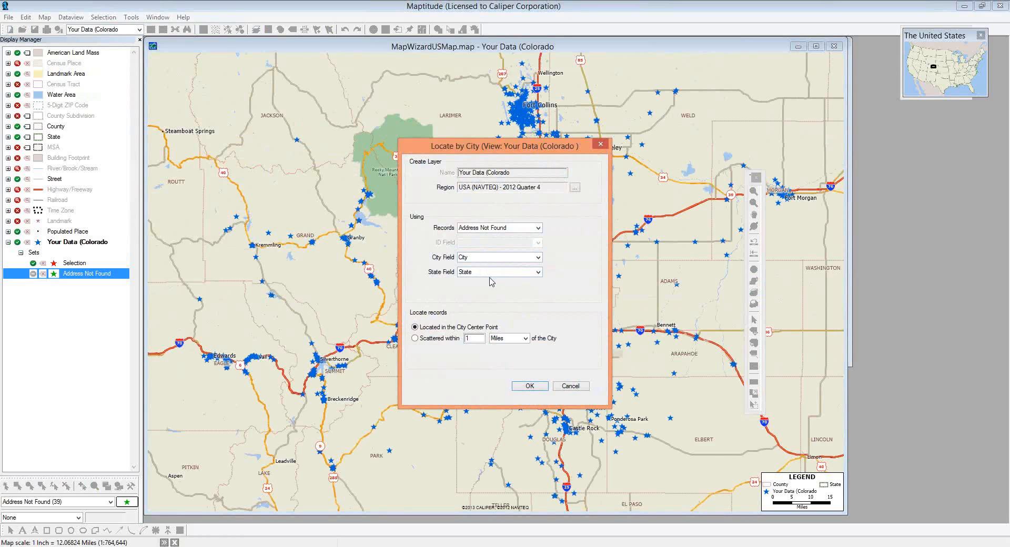
- Place the unfound records scattered around their city centers, locating 37 of 39
{"action": "left_click", "coordinate": [414, 341]}
{"action": "left_click", "coordinate": [529, 386]}
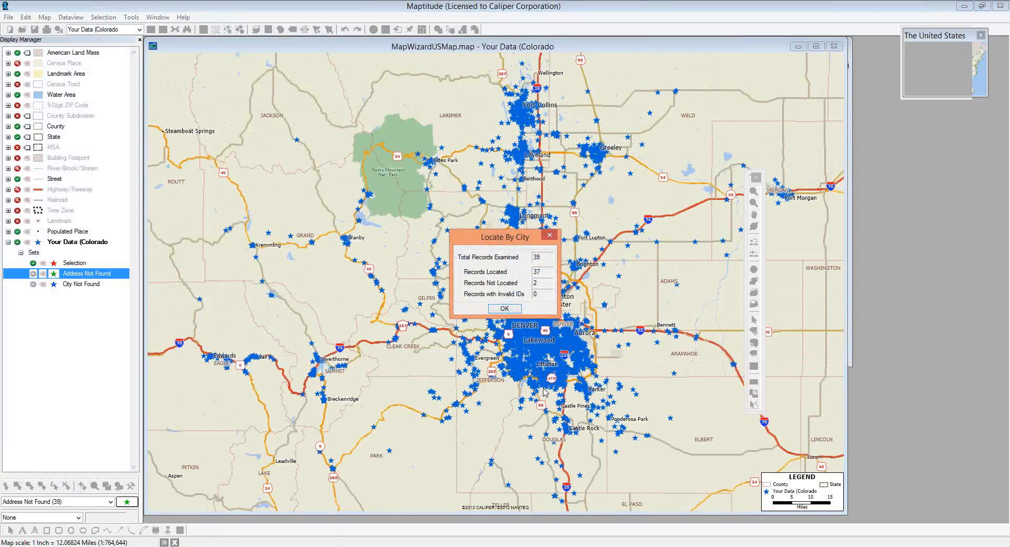
{"action": "key", "text": "Return"}
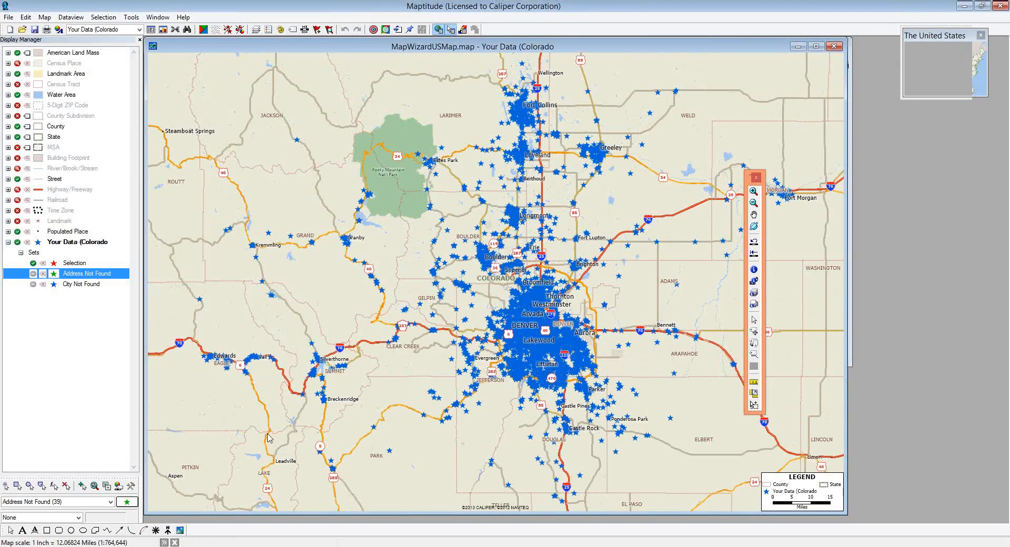
{"action": "right_click", "coordinate": [92, 287]}
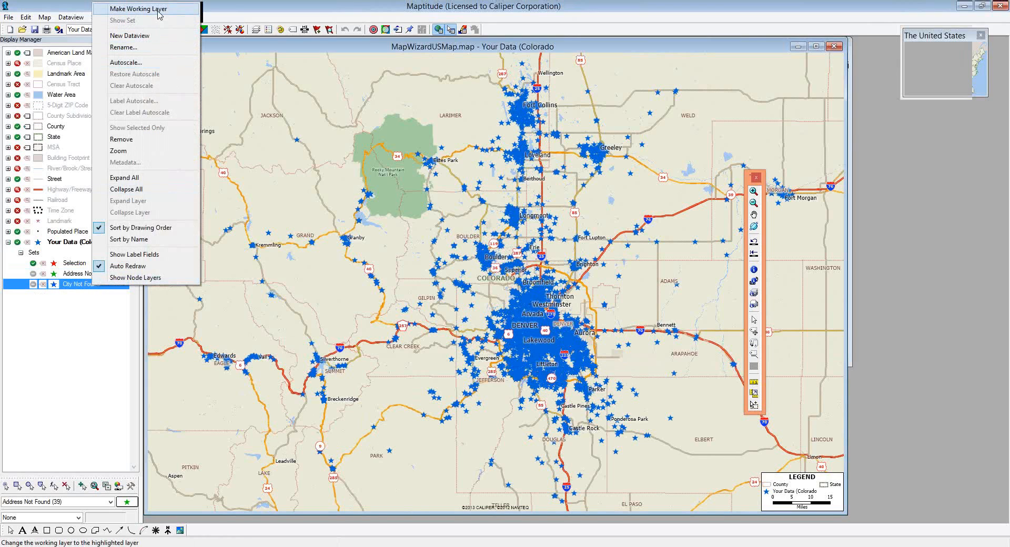
{"action": "left_click", "coordinate": [129, 35]}
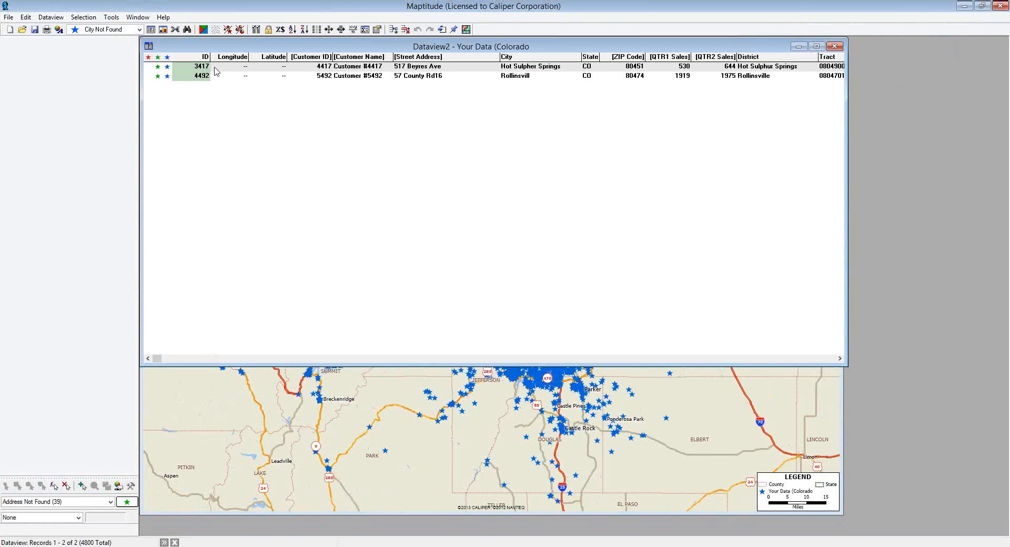
{"action": "left_click", "coordinate": [377, 80]}
{"action": "key", "text": "Tab"}
{"action": "key", "text": "Tab"}
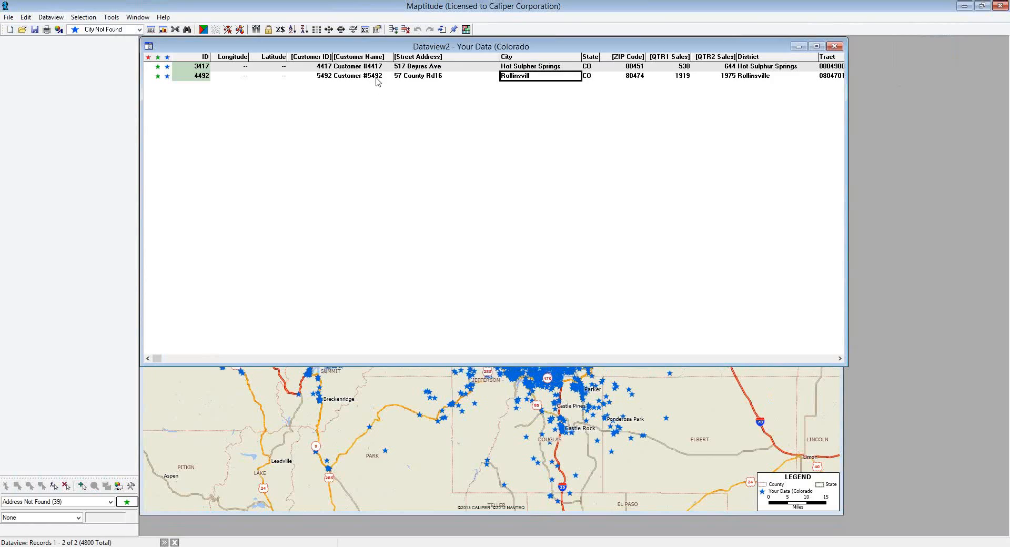
{"action": "key", "text": "Up"}
{"action": "key", "text": "Down"}
{"action": "key", "text": "Up"}
{"action": "key", "text": "Down"}
{"action": "left_click", "coordinate": [830, 49]}
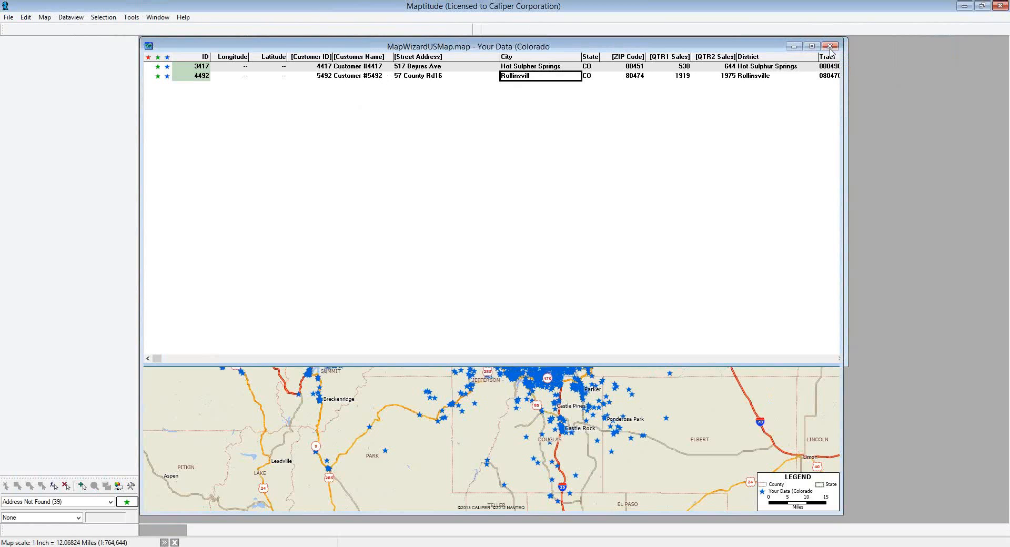
{"action": "left_click", "coordinate": [830, 49]}
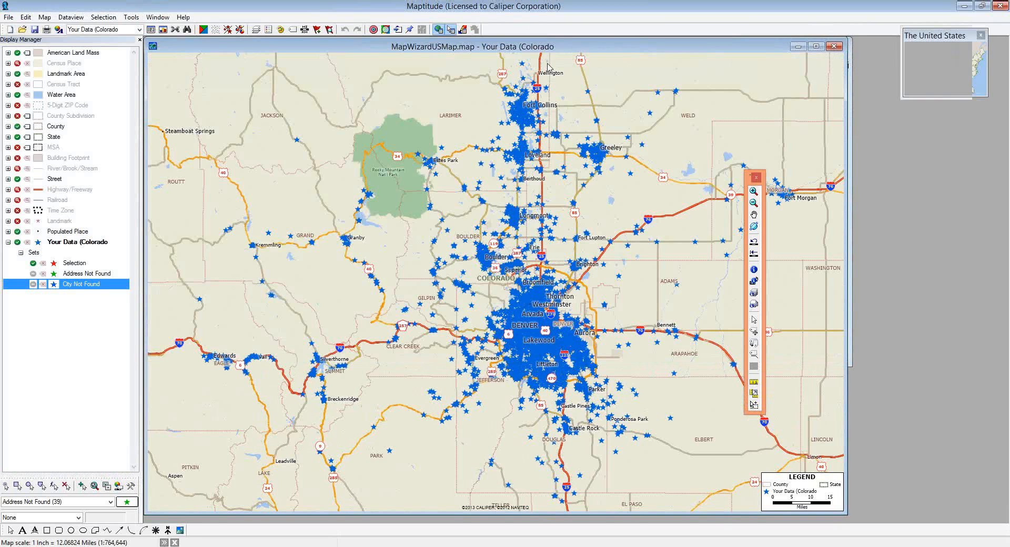
- Open Locate by Pointing Setup and target the City Not Found records
{"action": "left_click", "coordinate": [132, 17]}
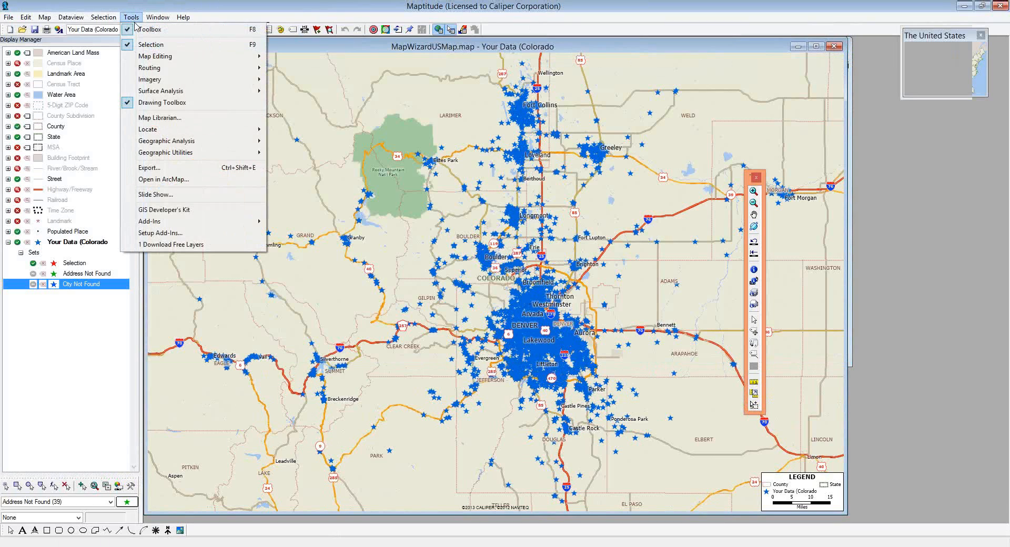
{"action": "mouse_move", "coordinate": [181, 135]}
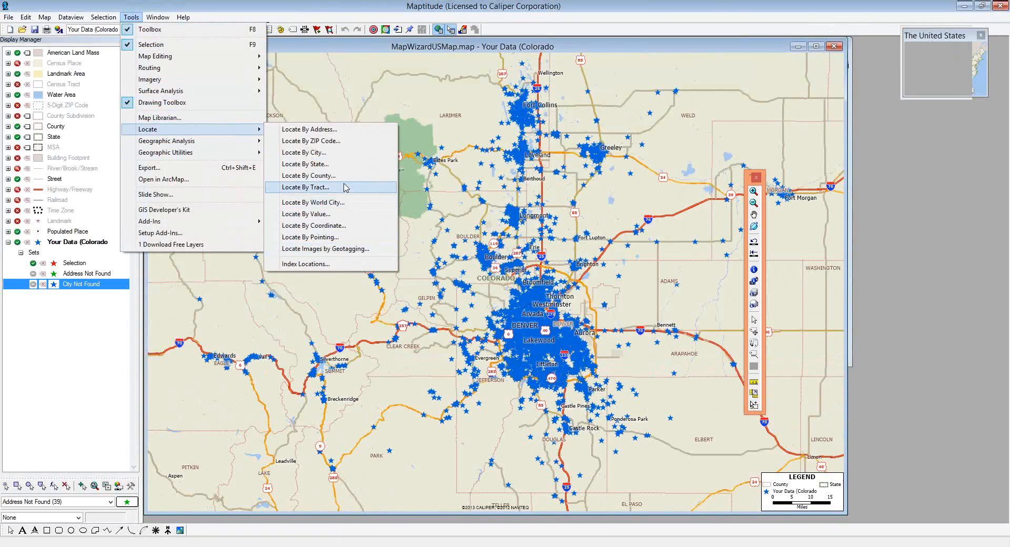
{"action": "left_click", "coordinate": [324, 241]}
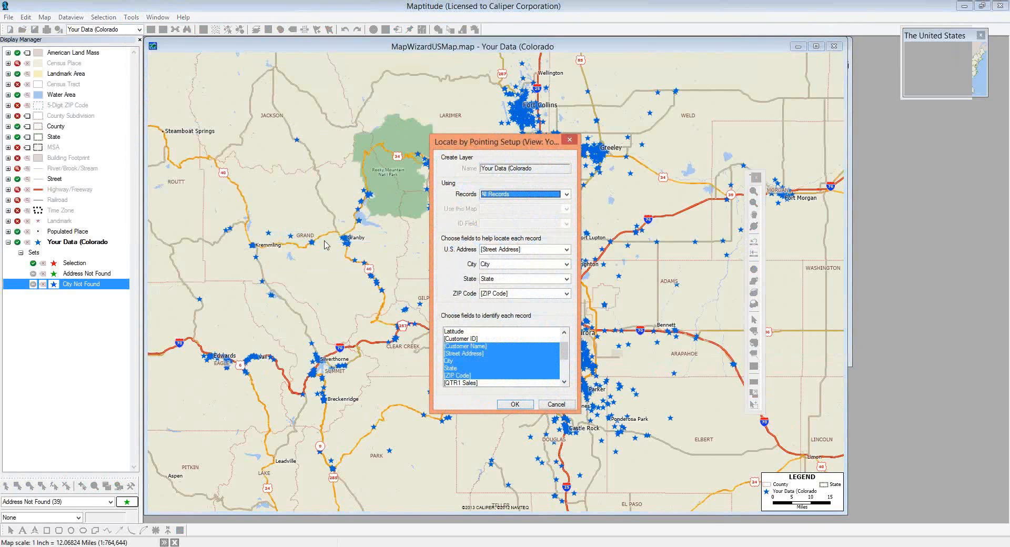
{"action": "left_click", "coordinate": [566, 195]}
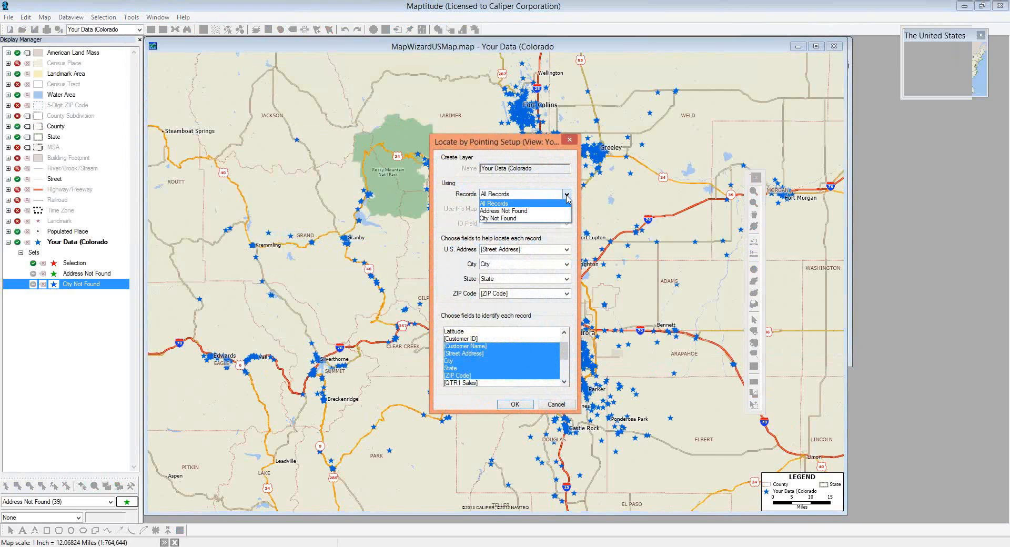
{"action": "left_click", "coordinate": [554, 218]}
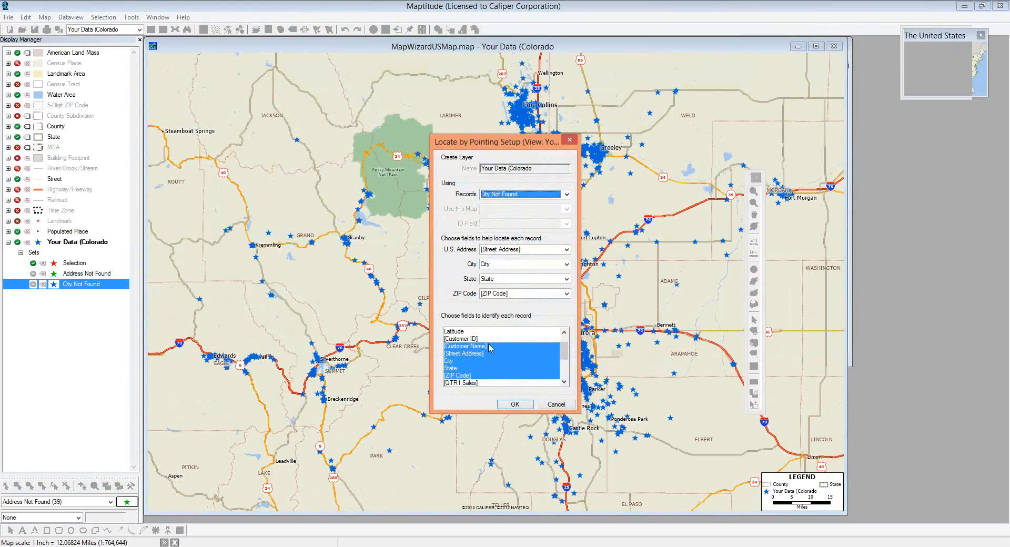
- Select Customer ID through QTR2 Sales as the fields identifying each record
{"action": "left_click", "coordinate": [463, 339]}
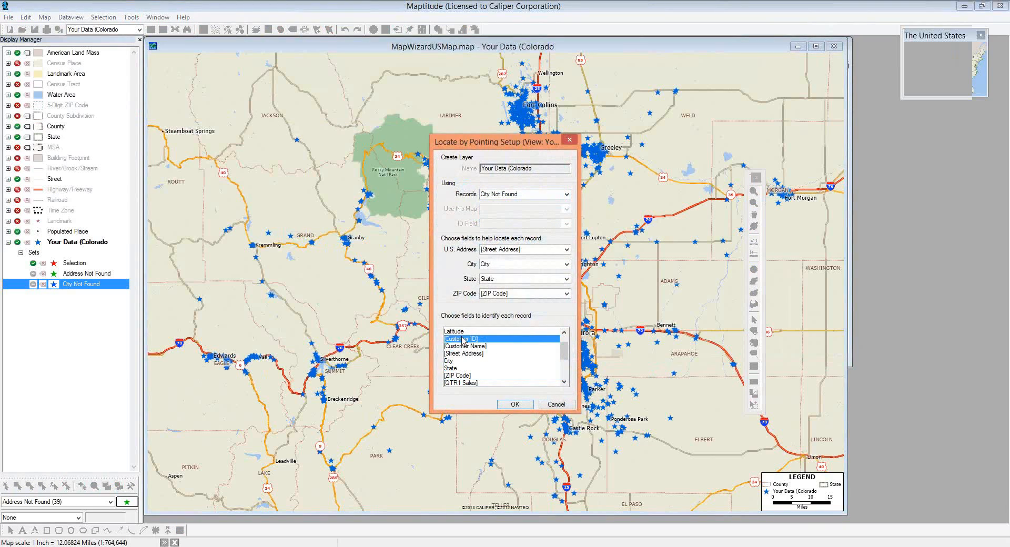
{"action": "left_click", "coordinate": [564, 383]}
{"action": "left_click", "coordinate": [564, 382]}
{"action": "left_click", "coordinate": [564, 383]}
{"action": "left_click", "coordinate": [564, 382]}
{"action": "left_click", "coordinate": [563, 382]}
{"action": "left_click", "coordinate": [564, 383]}
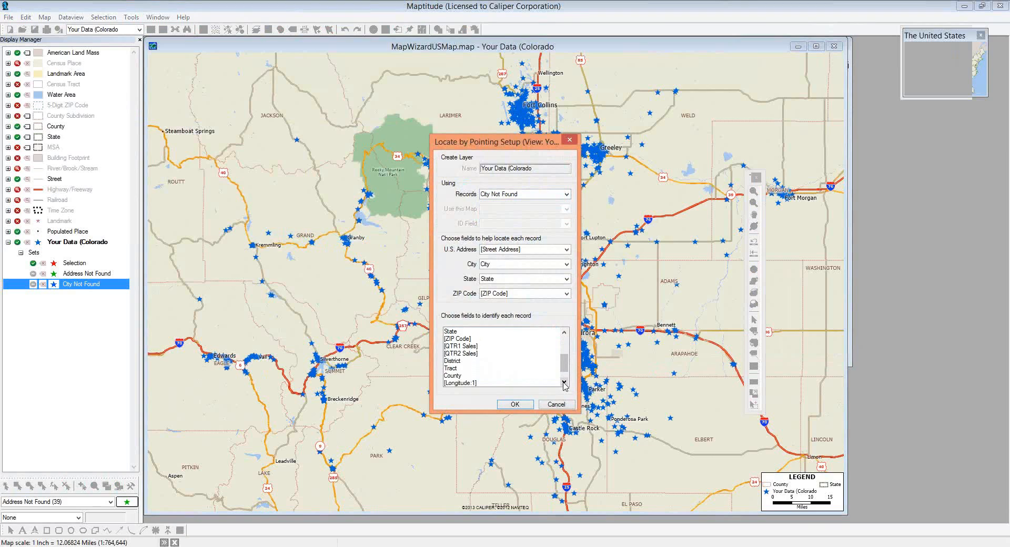
{"action": "left_click", "coordinate": [457, 355], "text": "shift"}
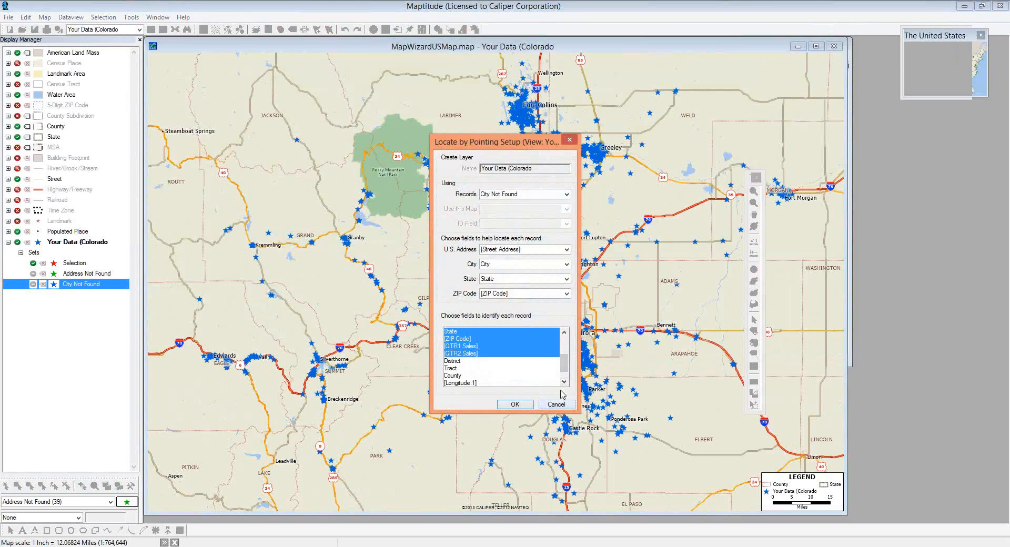
{"action": "left_click", "coordinate": [564, 332]}
{"action": "left_click", "coordinate": [564, 332]}
{"action": "left_click", "coordinate": [564, 332]}
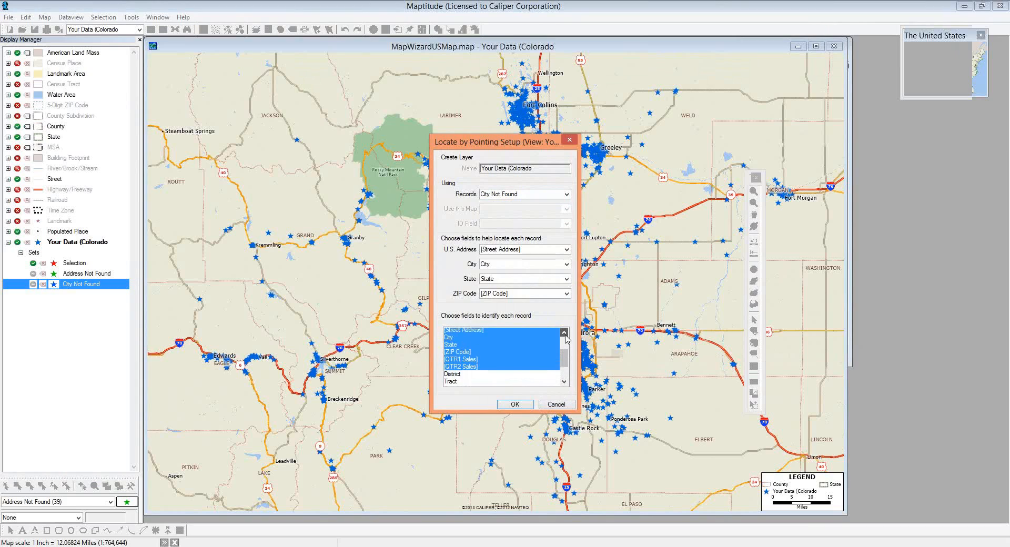
{"action": "left_click", "coordinate": [564, 332]}
{"action": "left_click", "coordinate": [564, 332]}
{"action": "left_click", "coordinate": [564, 332]}
{"action": "left_click", "coordinate": [564, 332]}
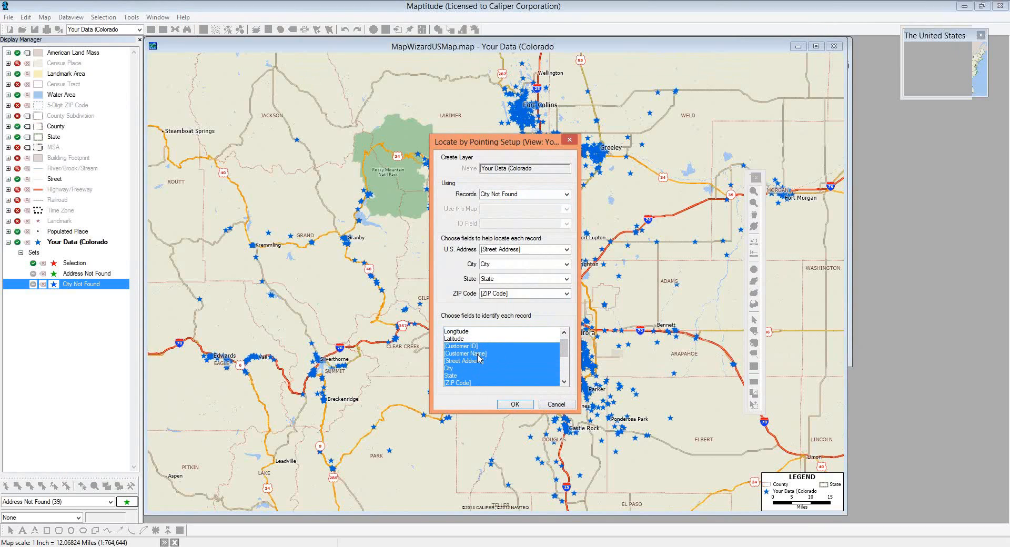
- Start locating the City Not Found records, move the details window aside, and launch Google Earth
{"action": "left_click", "coordinate": [515, 404]}
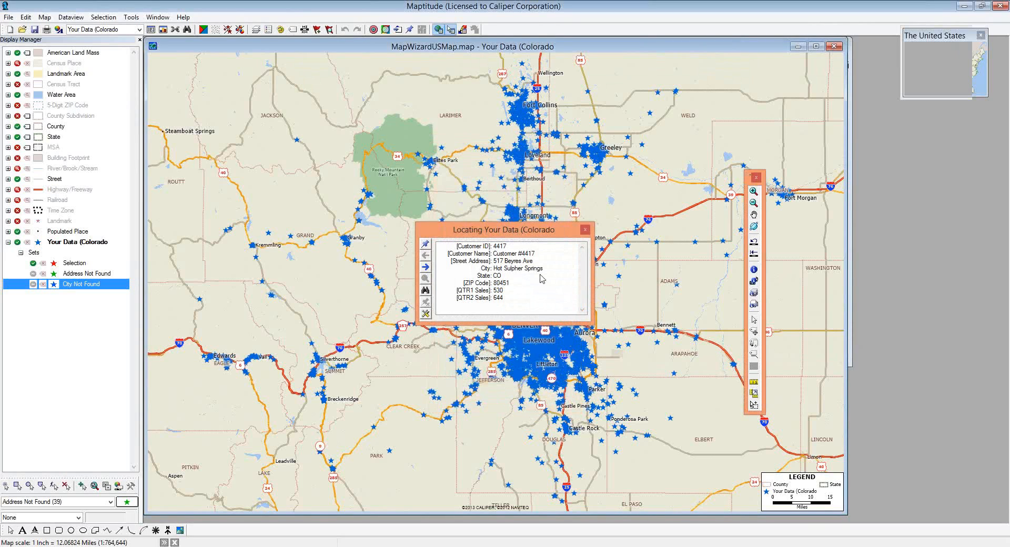
{"action": "left_click_drag", "start_coordinate": [521, 232], "coordinate": [640, 187]}
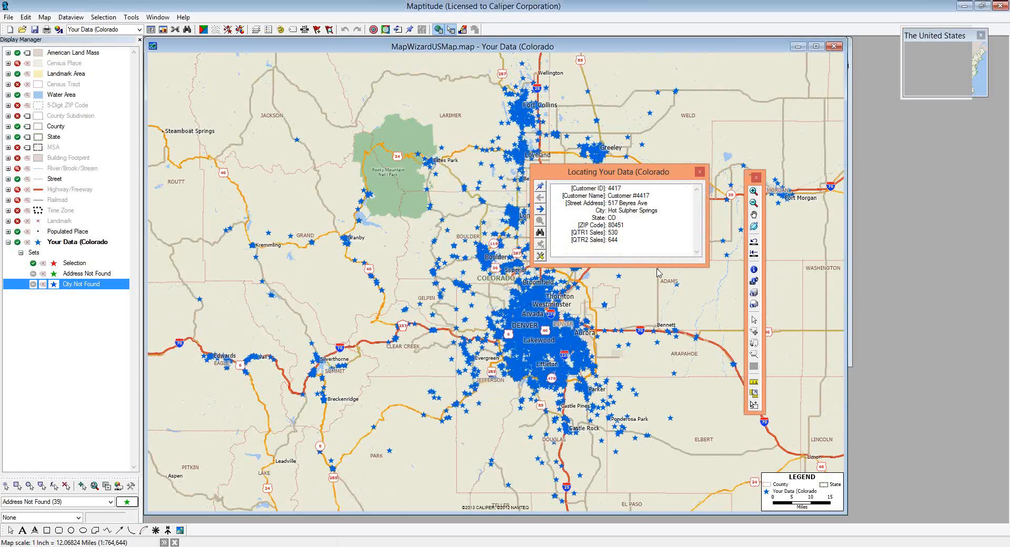
{"action": "key", "text": "alt+space"}
{"action": "type", "text": "google e"}
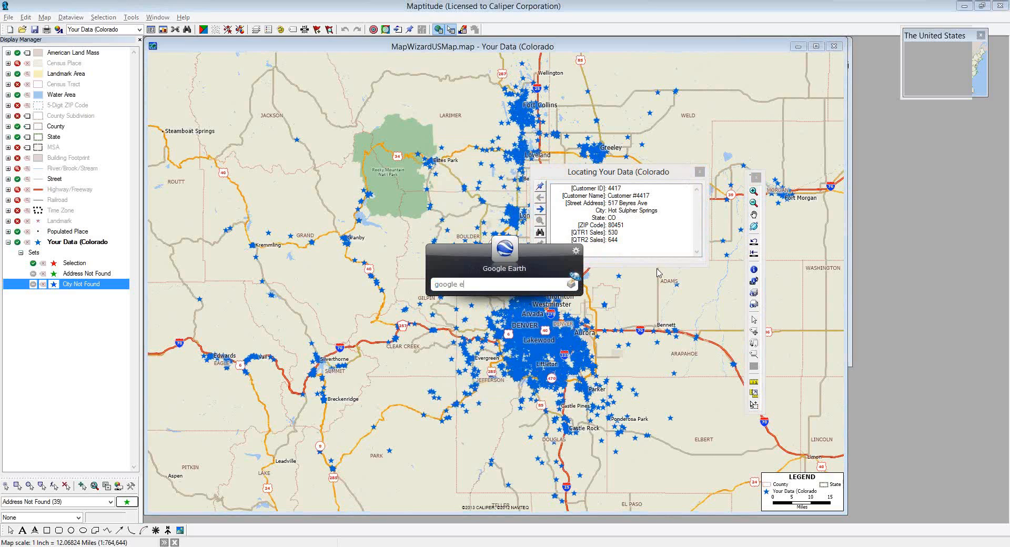
{"action": "key", "text": "Return"}
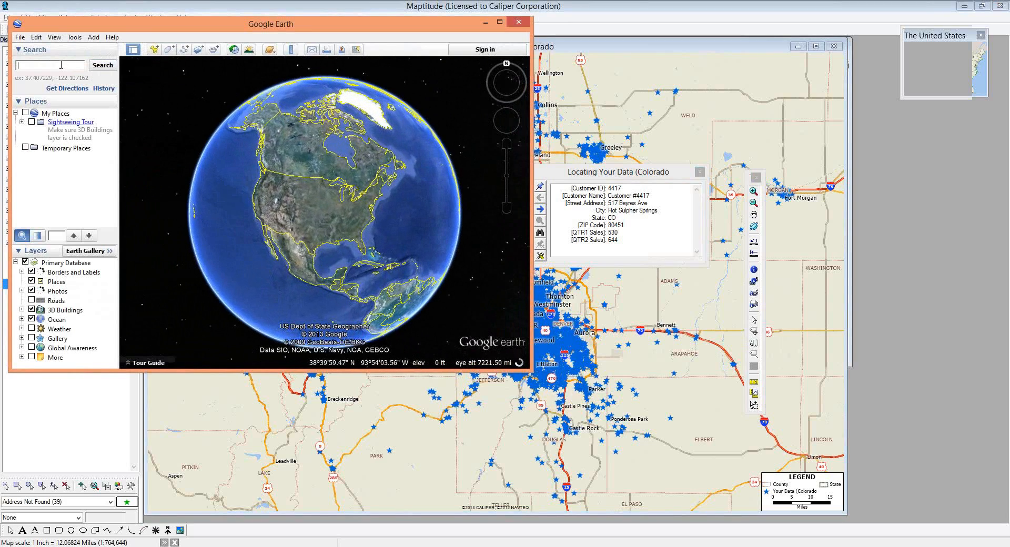
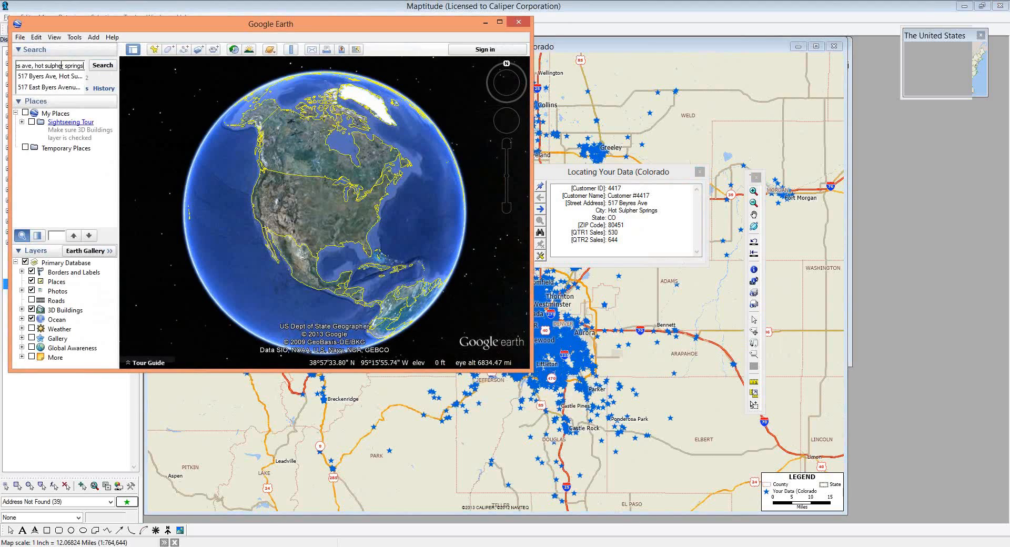
- Search Google Earth for the customer's street address in Hot Sulphur Springs, CO, and zoom in
{"action": "left_click", "coordinate": [95, 67]}
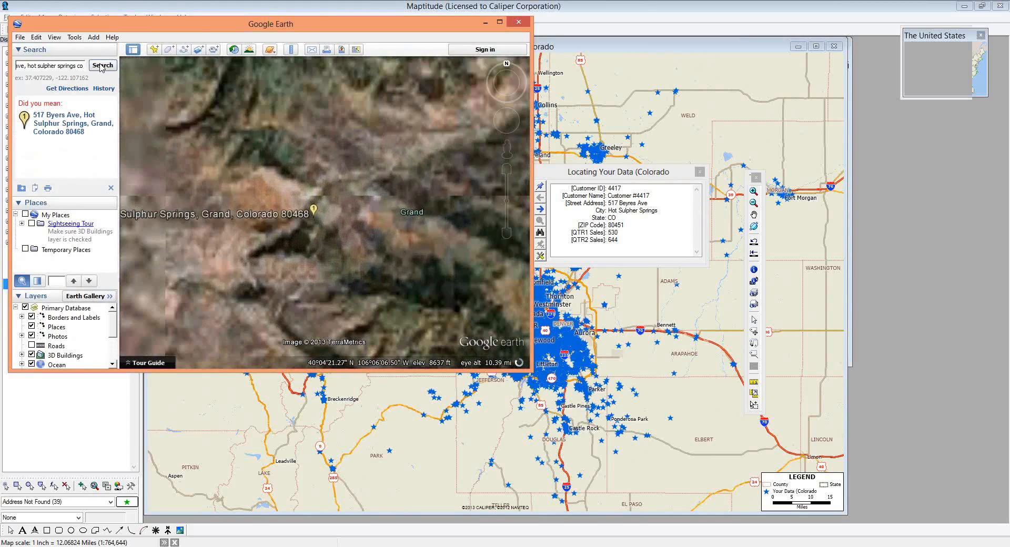
{"action": "left_click", "coordinate": [58, 136]}
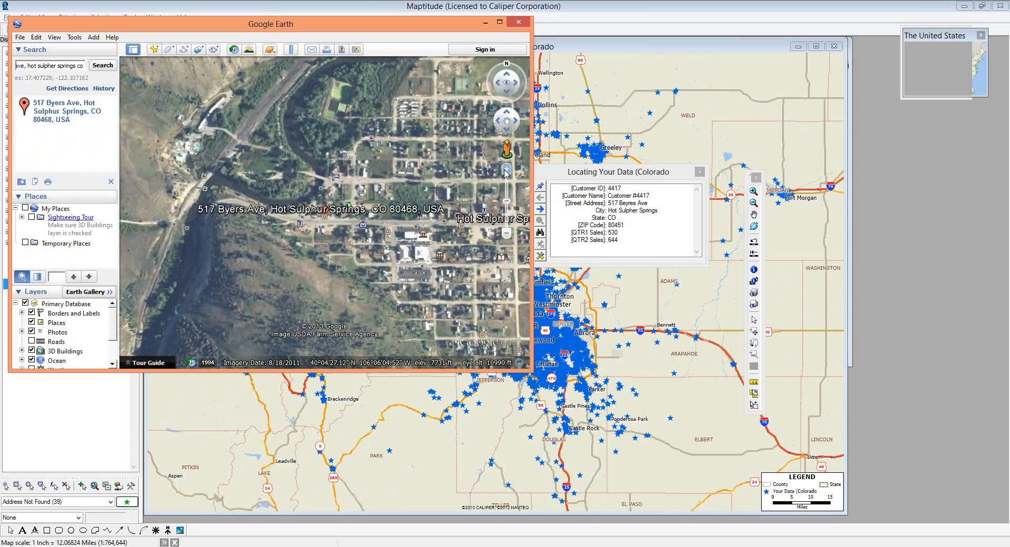
{"action": "left_click", "coordinate": [505, 169]}
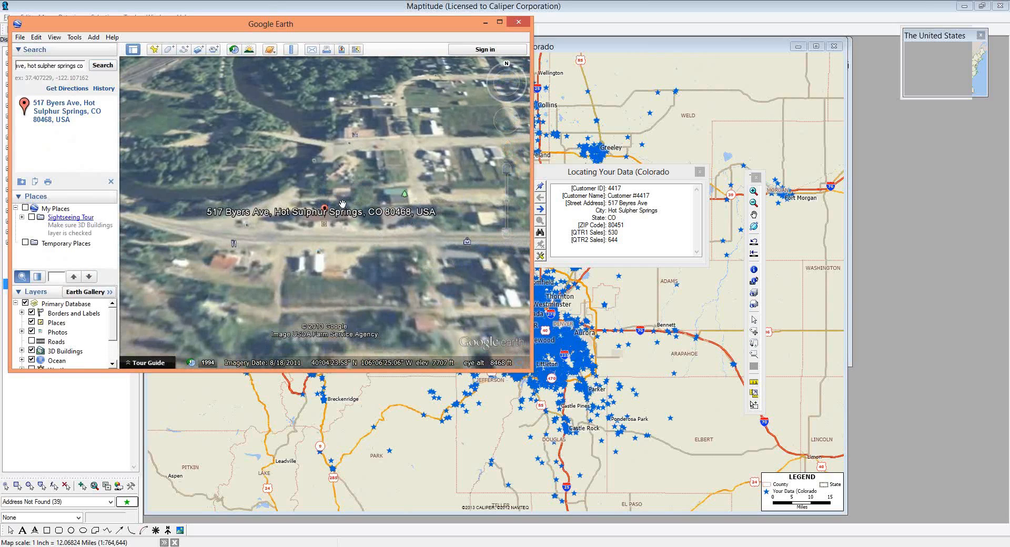
- Return to Maptitude and open the Google Earth Image Toolbox from Tools > Imagery
{"action": "left_click", "coordinate": [614, 50]}
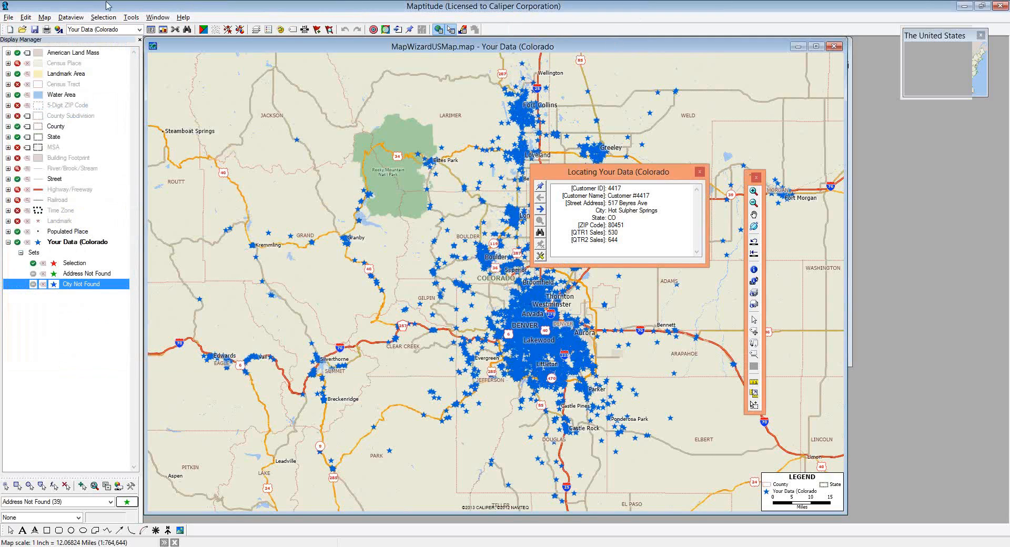
{"action": "left_click", "coordinate": [131, 17]}
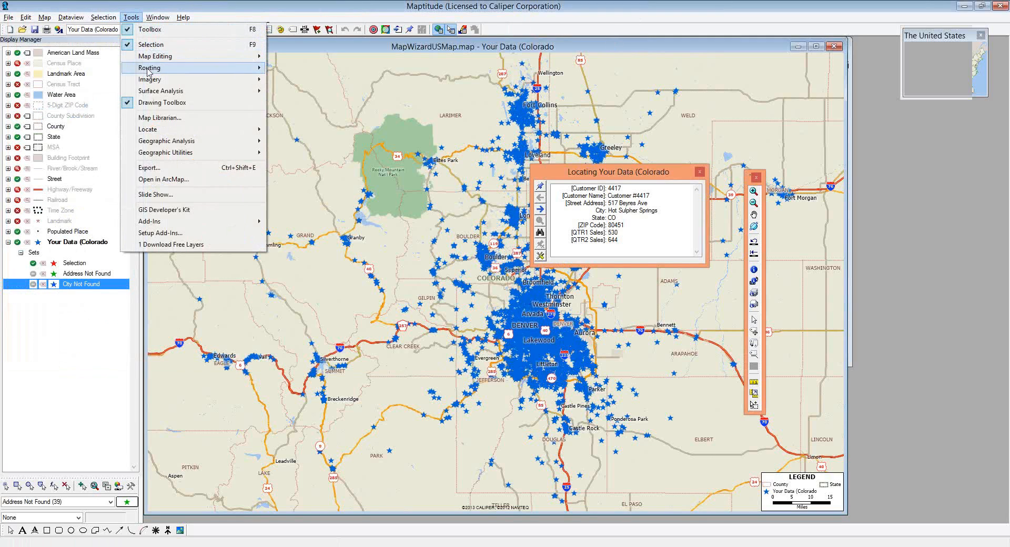
{"action": "mouse_move", "coordinate": [149, 79]}
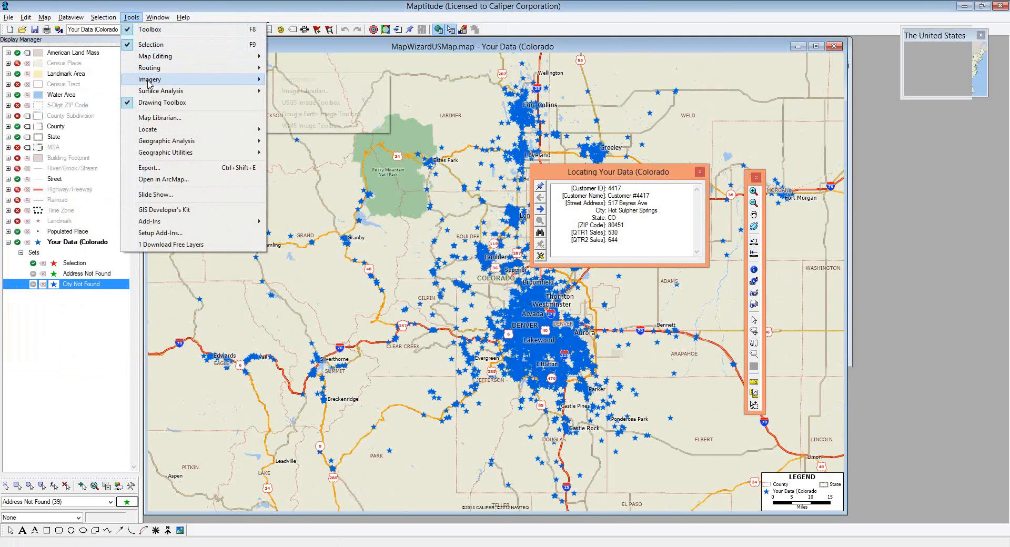
{"action": "left_click", "coordinate": [307, 114]}
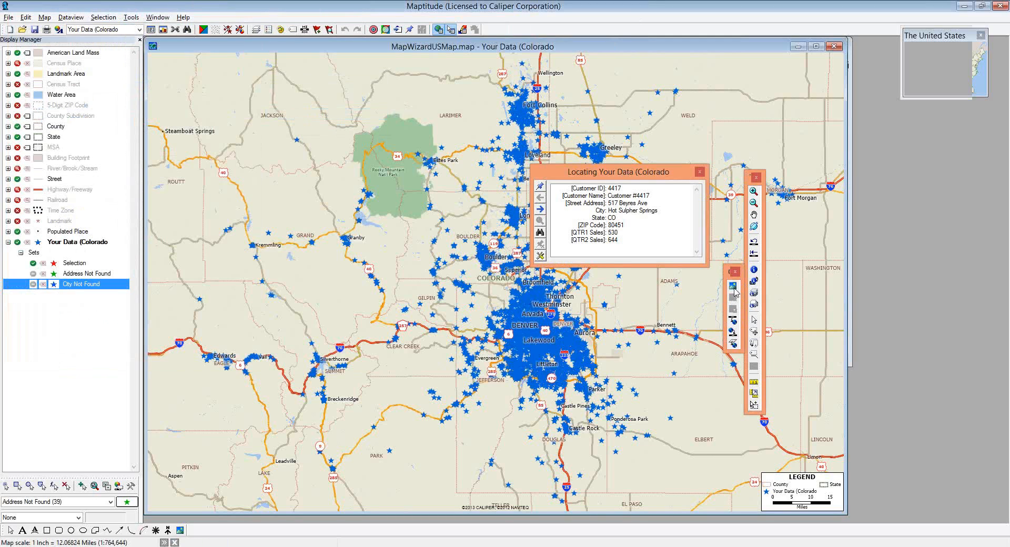
- Move the Google Earth toolbox aside and zoom the map to match Google Earth's view
{"action": "left_click_drag", "start_coordinate": [729, 277], "coordinate": [719, 138]}
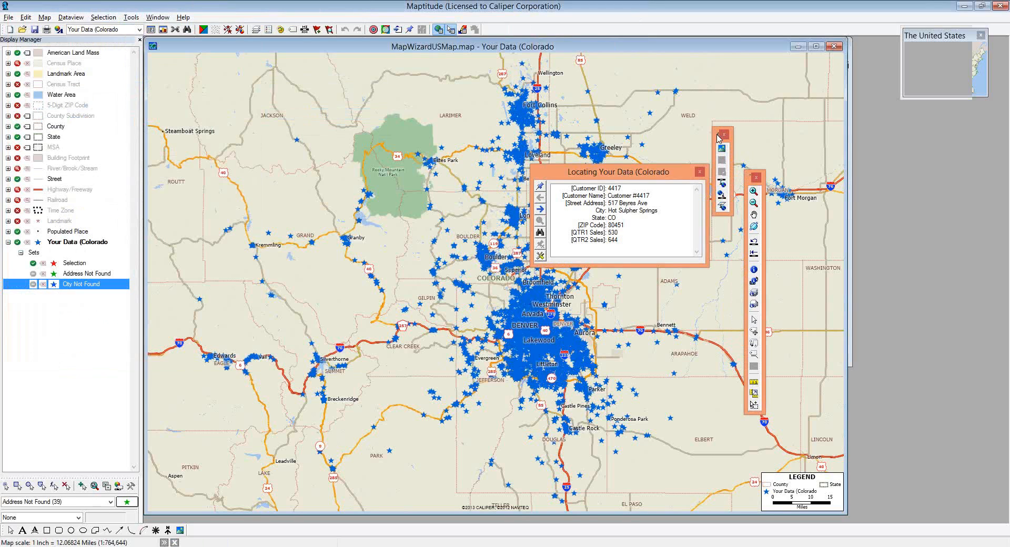
{"action": "left_click", "coordinate": [721, 194]}
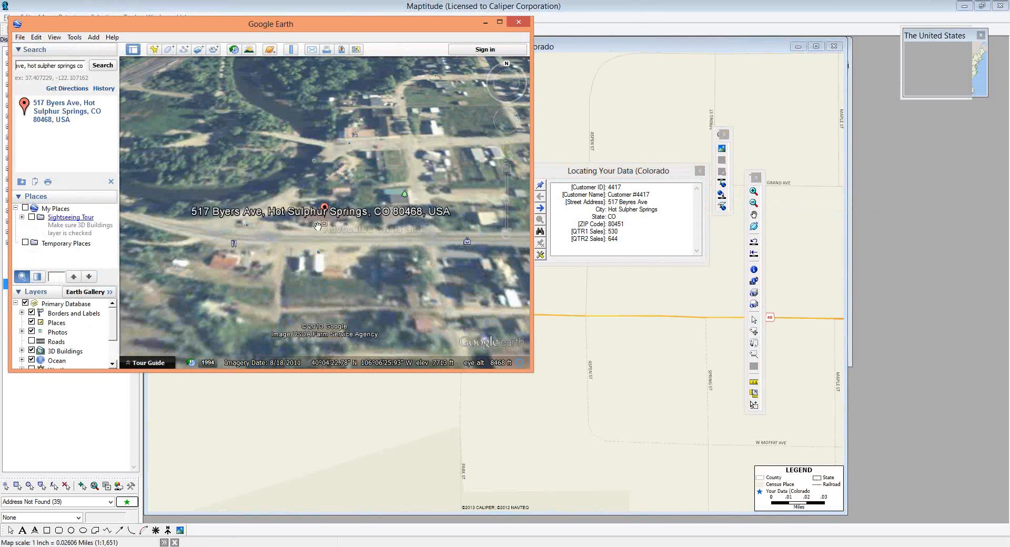
- Turn on Google Earth's Roads layer over the imagery, then bring the Maptitude map back in front
{"action": "left_click", "coordinate": [32, 341]}
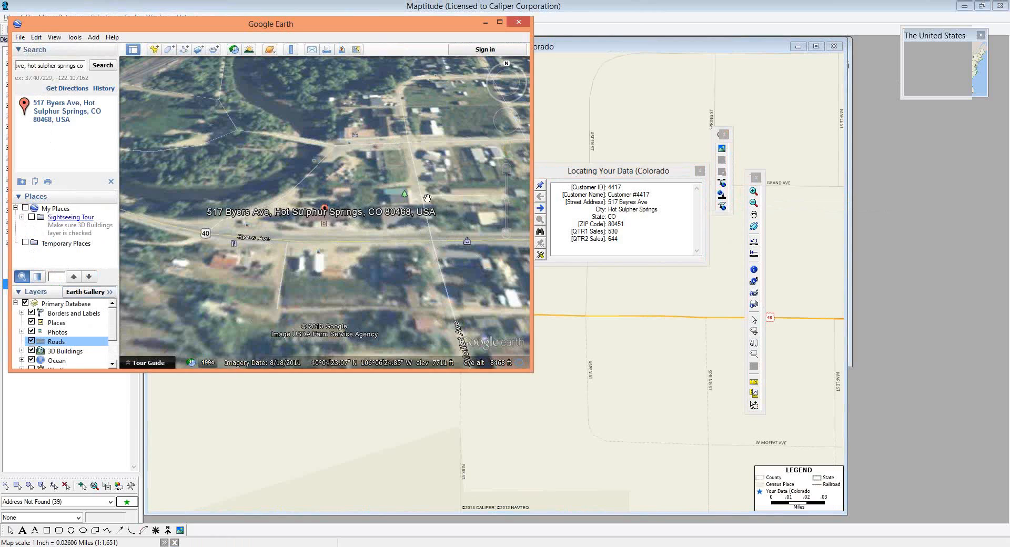
{"action": "left_click", "coordinate": [593, 46]}
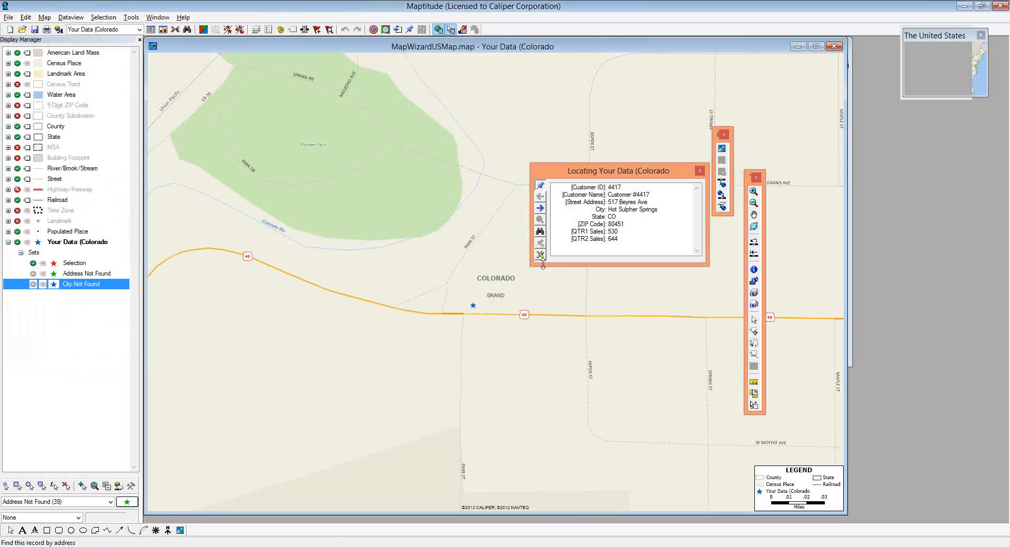
- Pin the Hot Sulpher Springs customer beside Highway 40 and advance to the Rollinsvill record
{"action": "left_click", "coordinate": [537, 306]}
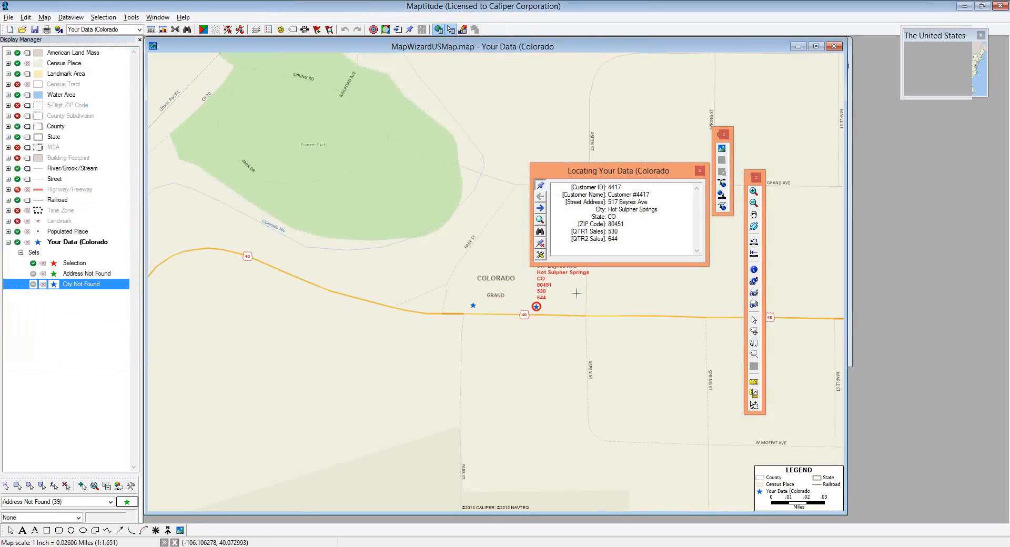
{"action": "left_click", "coordinate": [541, 210]}
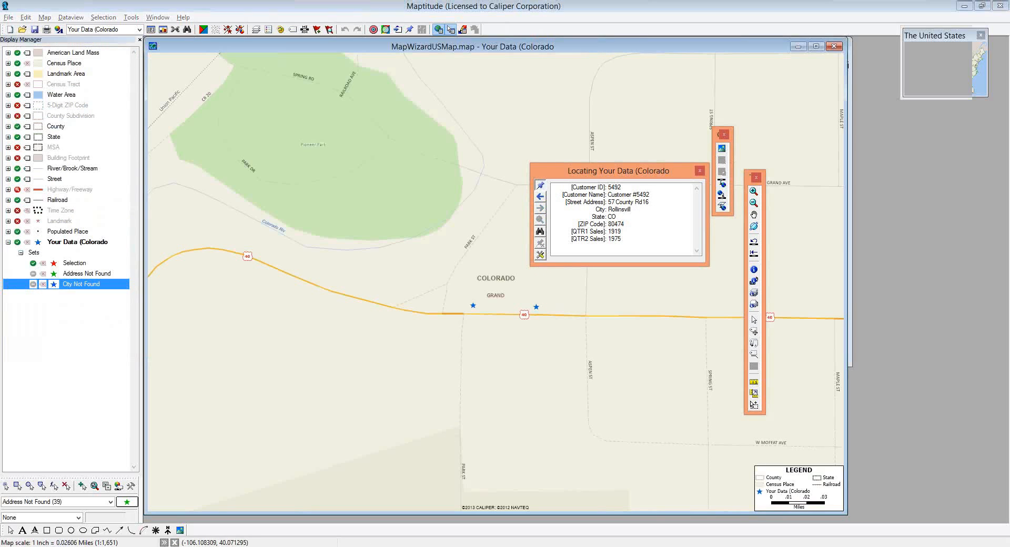
{"action": "key", "text": "alt+Tab"}
- Search Google Earth for the Rollinsvill customer's street address near Manchester Lake, then return to Maptitude
{"action": "left_click", "coordinate": [54, 68]}
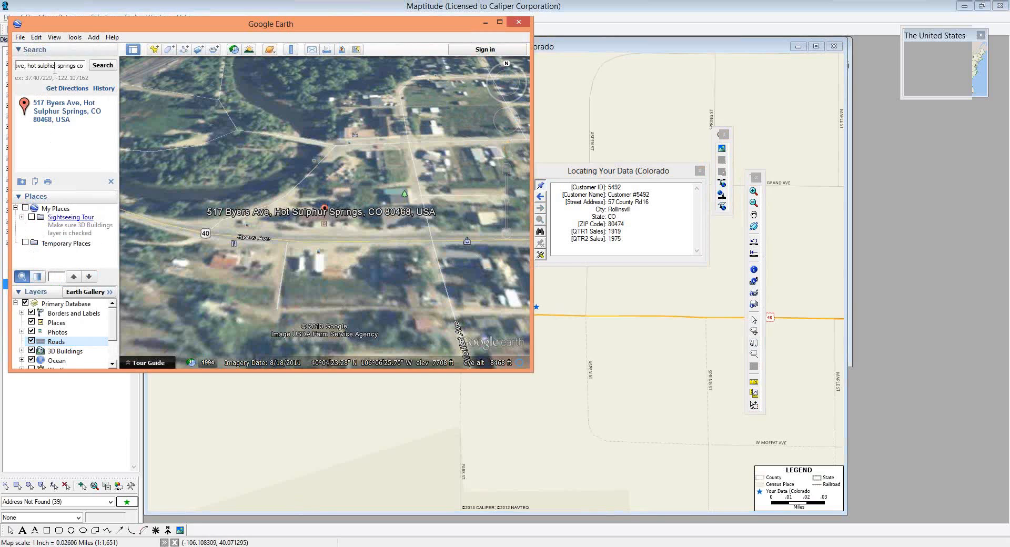
{"action": "key", "text": "ctrl+a"}
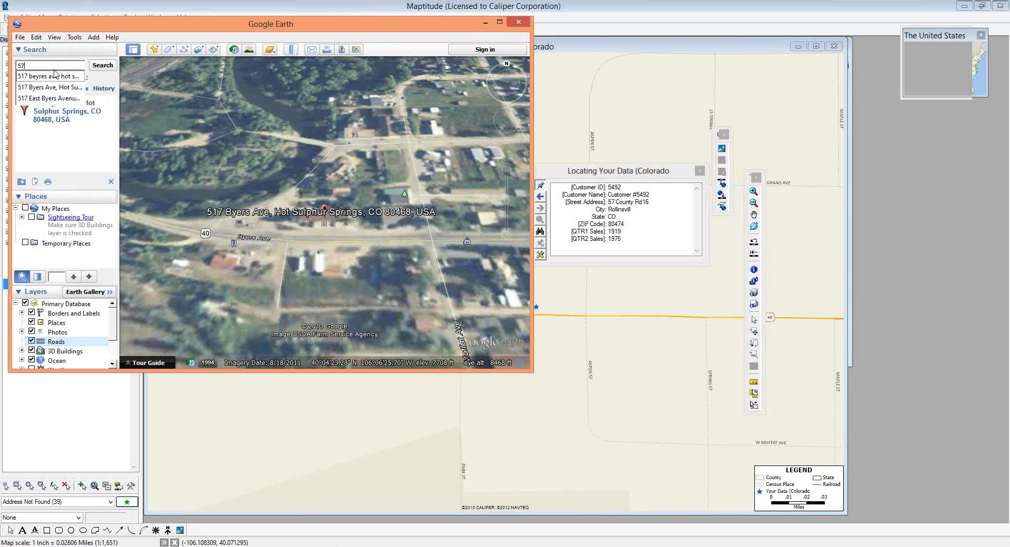
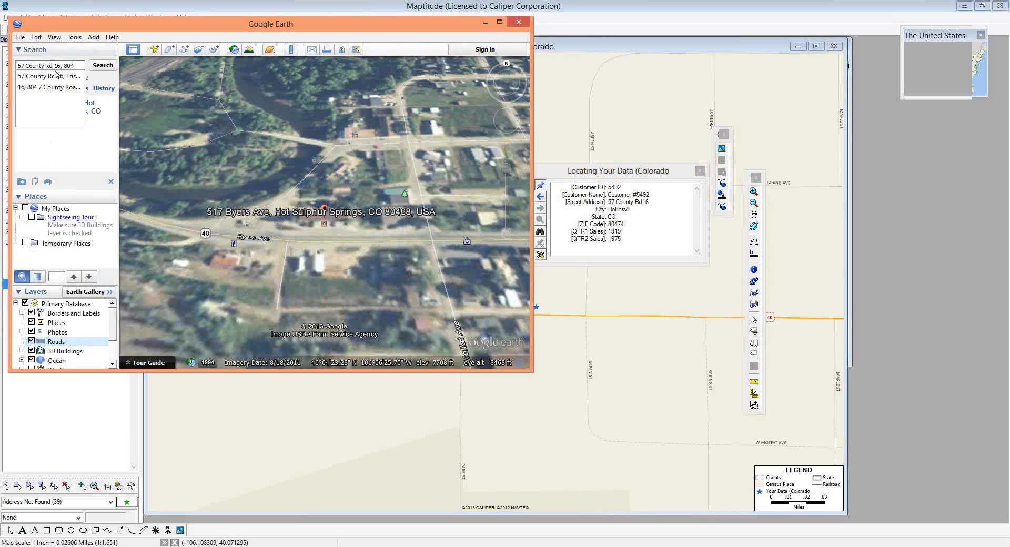
{"action": "key", "text": "Return"}
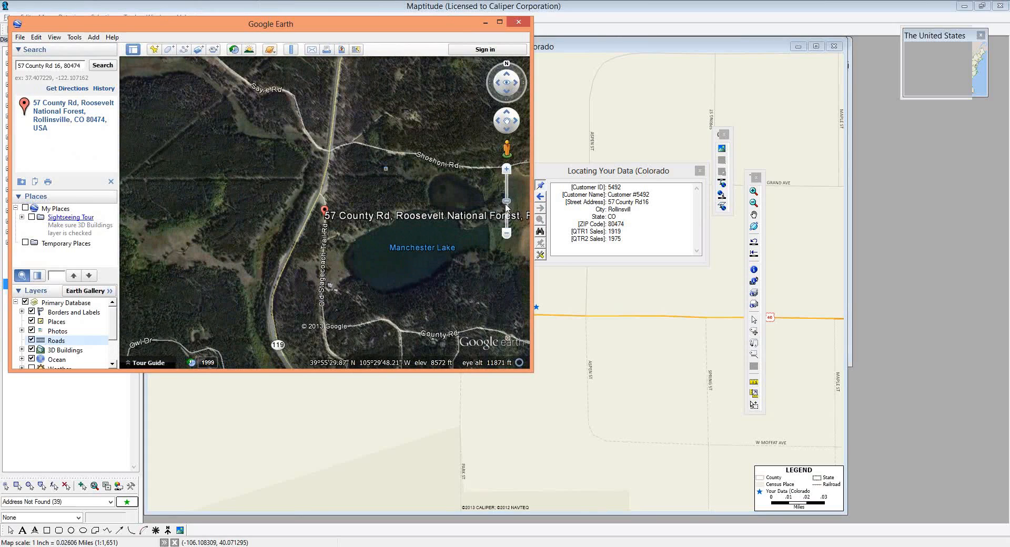
{"action": "left_click", "coordinate": [551, 181]}
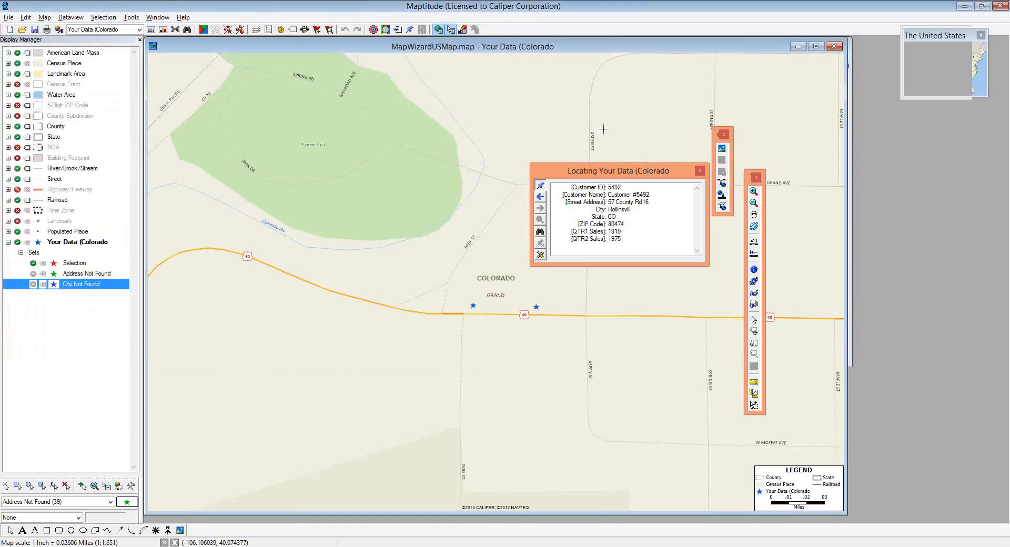
- Center the map on Google Earth's Manchester Lake view and pin the Rollinsvill customer beside Highway 119
{"action": "left_click", "coordinate": [723, 195]}
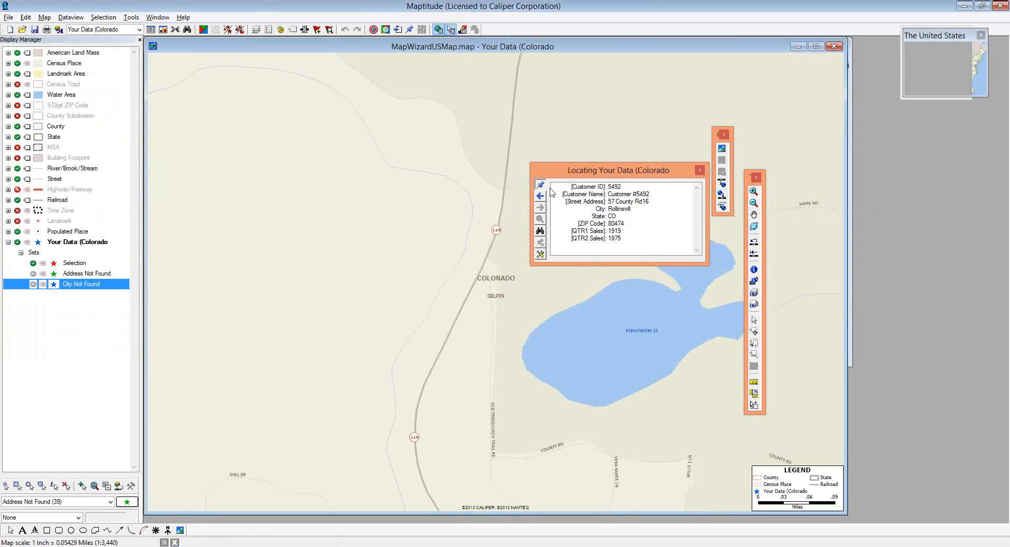
{"action": "left_click", "coordinate": [476, 296]}
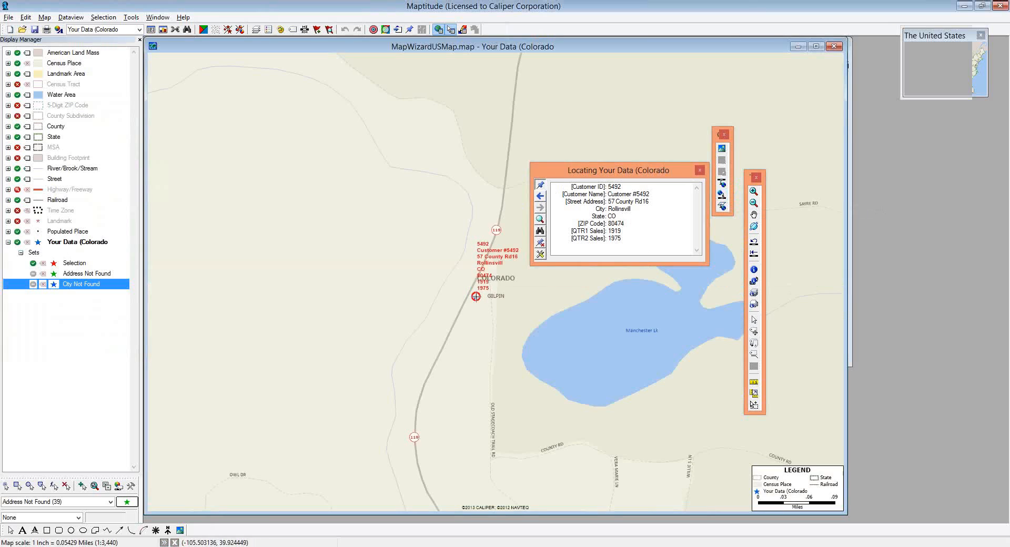
- Close the Locating Your Data dialog
{"action": "left_click", "coordinate": [700, 170]}
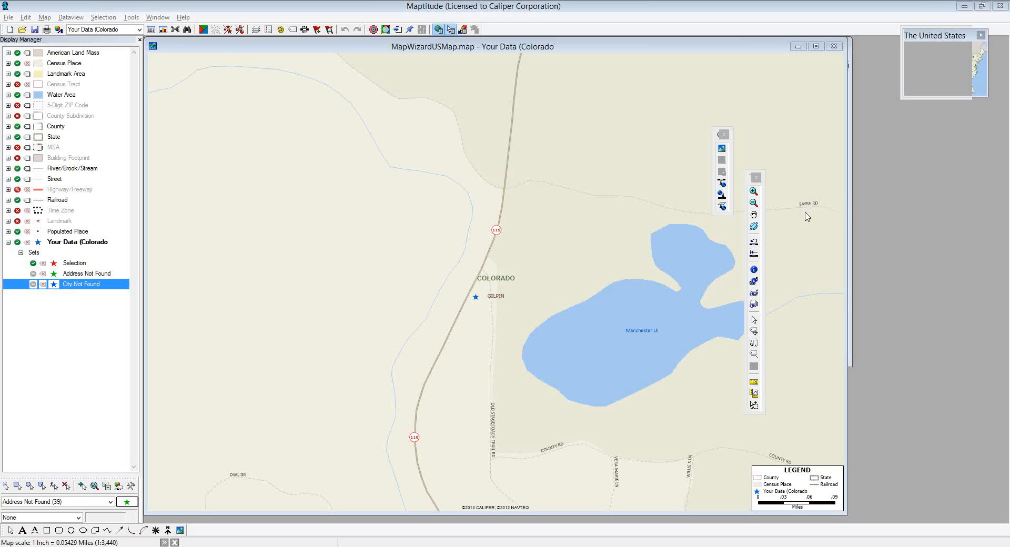
{"action": "left_click", "coordinate": [131, 18]}
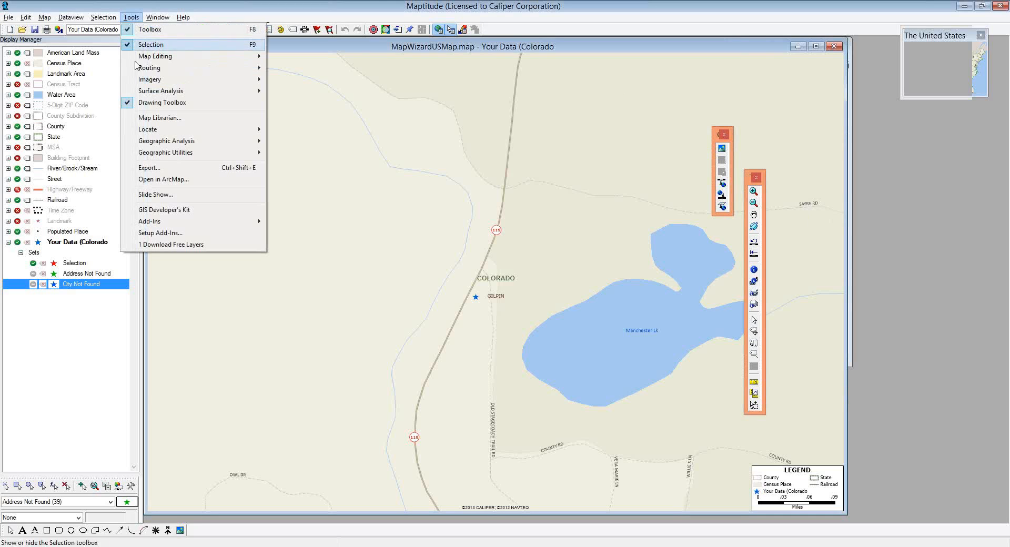
{"action": "mouse_move", "coordinate": [151, 79]}
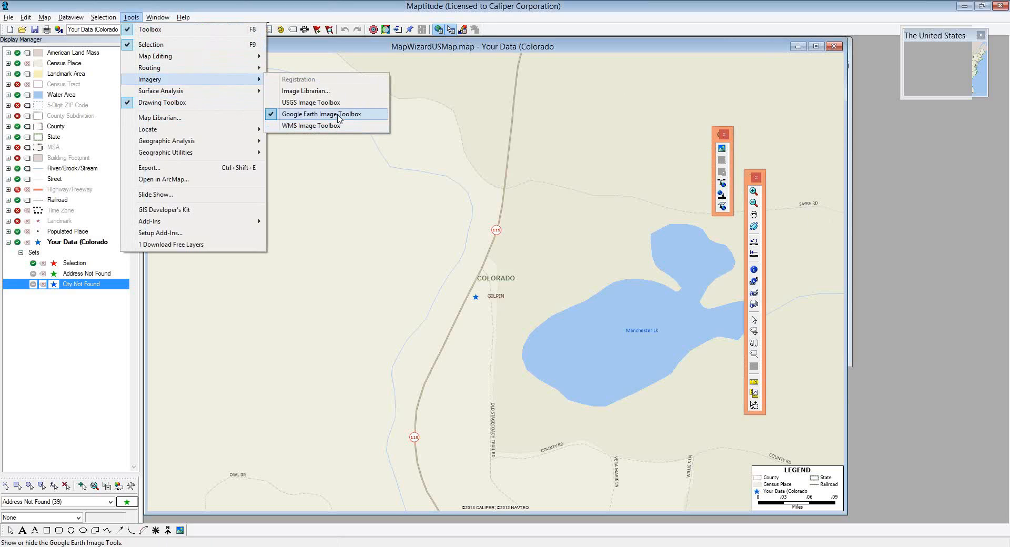
{"action": "left_click", "coordinate": [367, 5]}
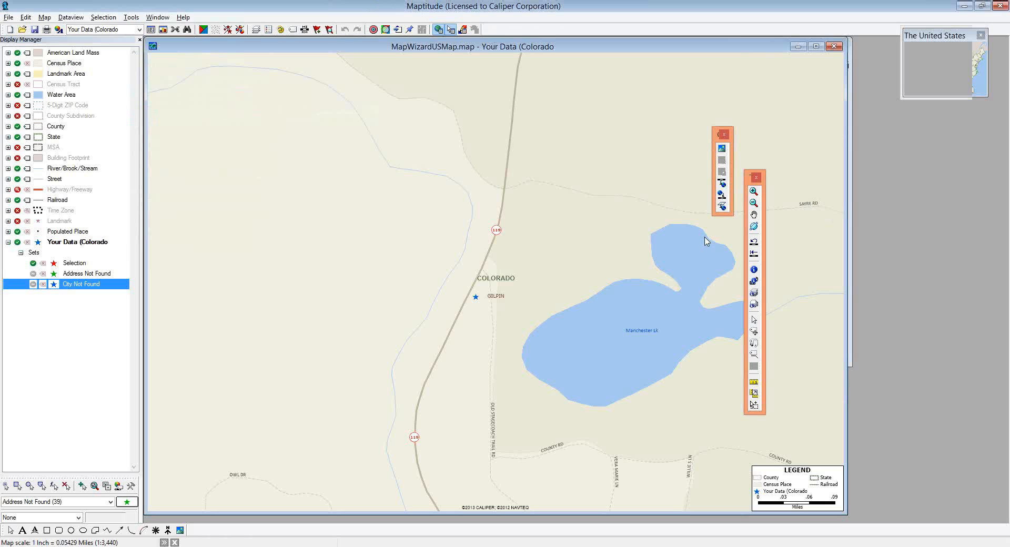
- Return to the previous Denver-area view of customer stars after previewing it in Google Earth
{"action": "left_click", "coordinate": [754, 252]}
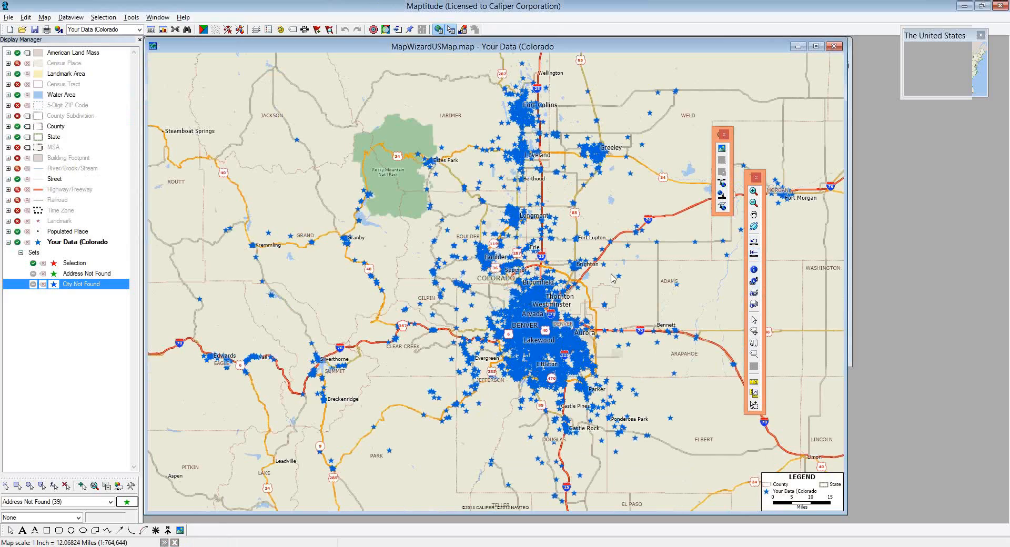
{"action": "left_click", "coordinate": [723, 183]}
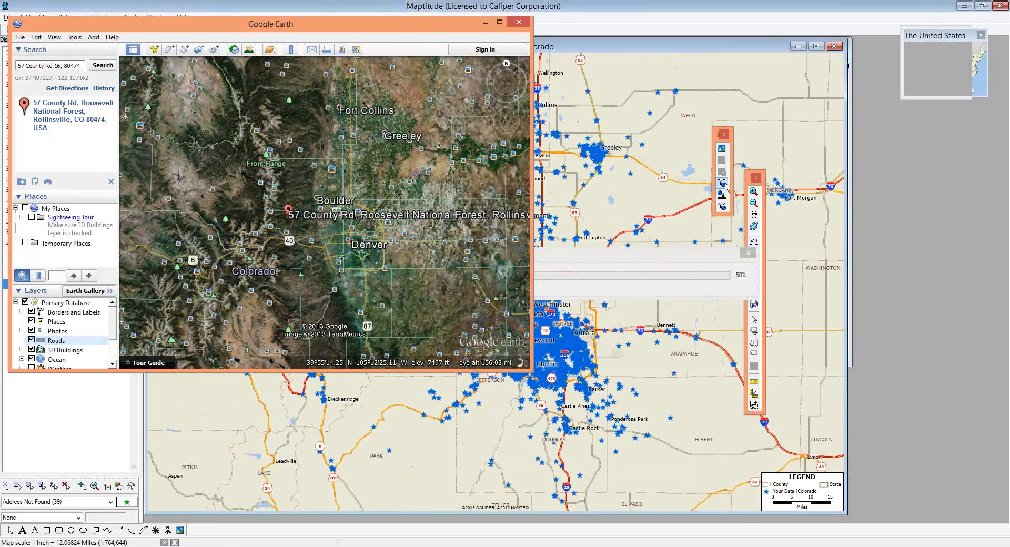
{"action": "left_click", "coordinate": [636, 29]}
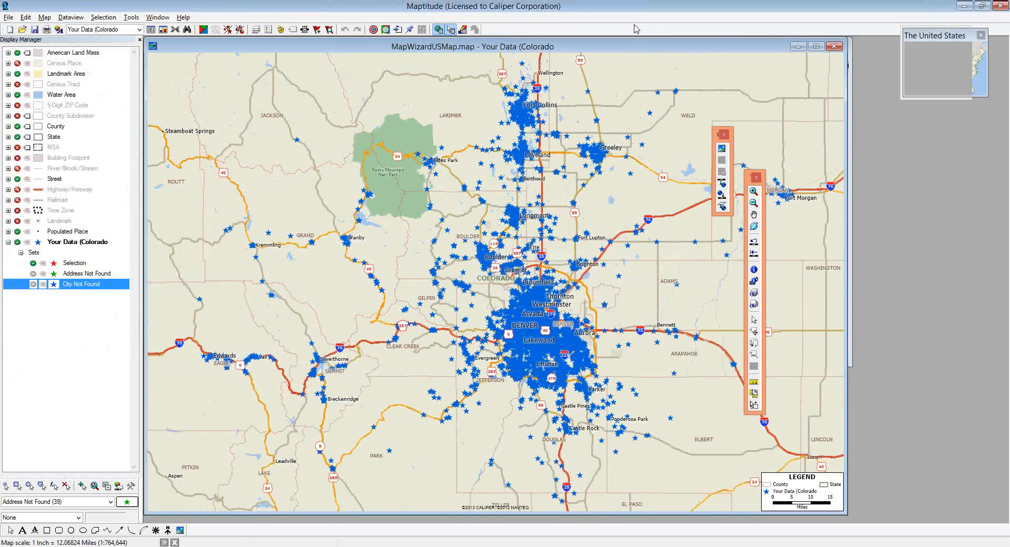
{"action": "left_click", "coordinate": [754, 192]}
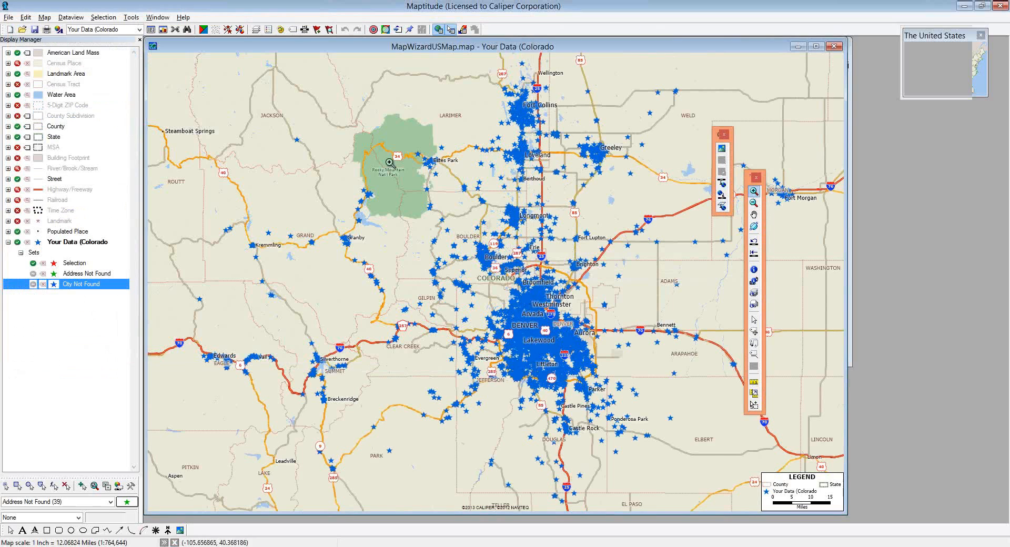
- Zoom into the streets west of Grand Lake and overlay Google Earth aerial imagery, accepting the licence
{"action": "left_click_drag", "start_coordinate": [356, 184], "coordinate": [383, 203]}
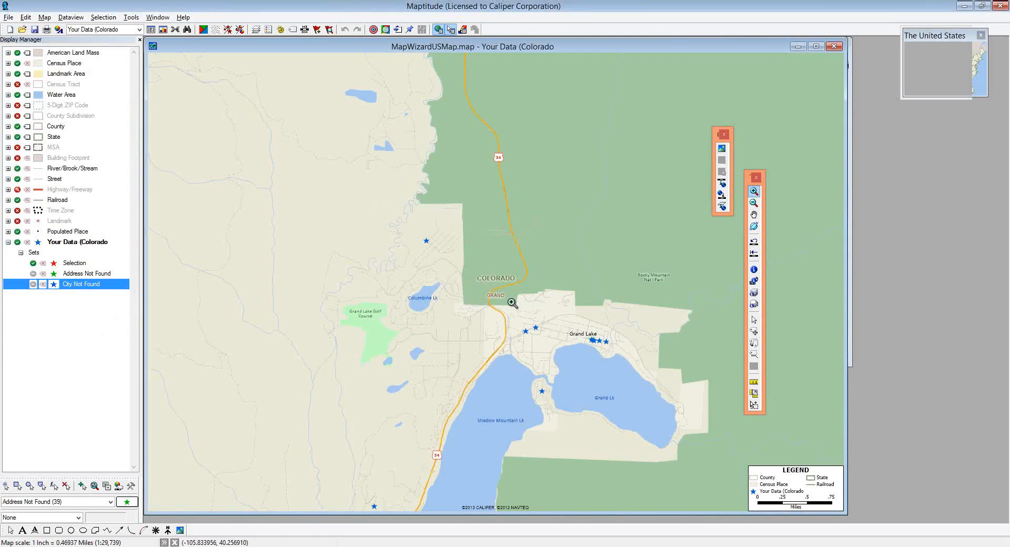
{"action": "left_click_drag", "start_coordinate": [511, 301], "coordinate": [545, 353]}
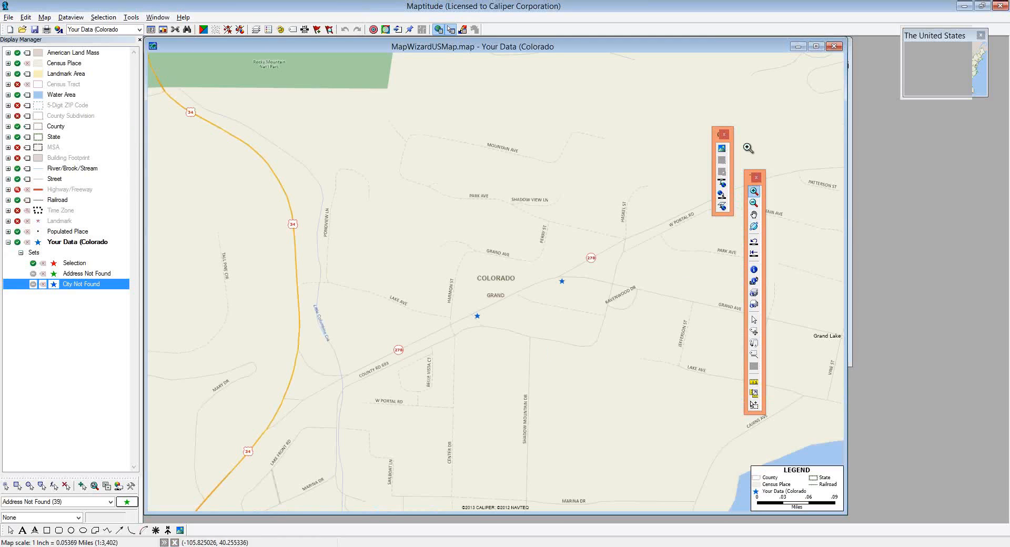
{"action": "left_click", "coordinate": [721, 149]}
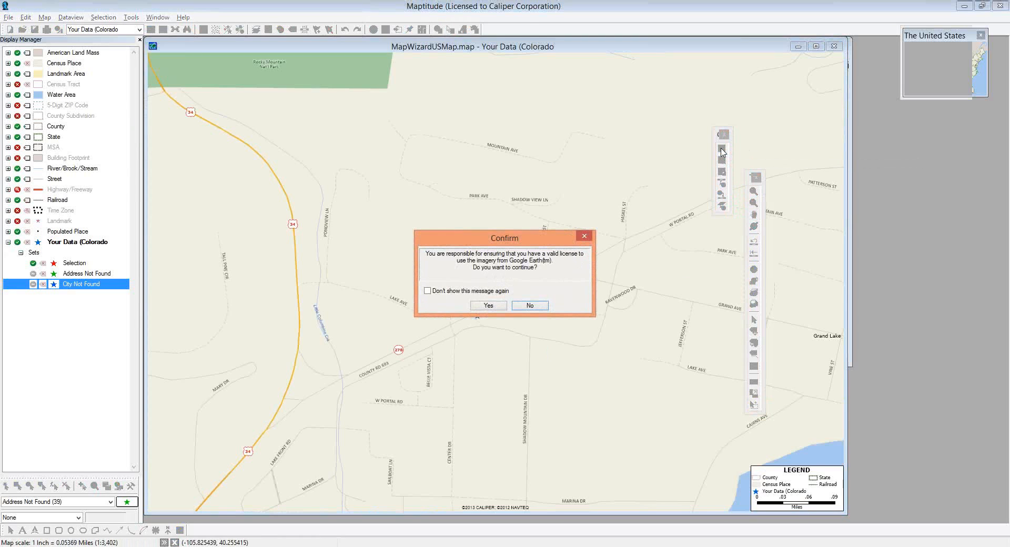
{"action": "left_click", "coordinate": [485, 307]}
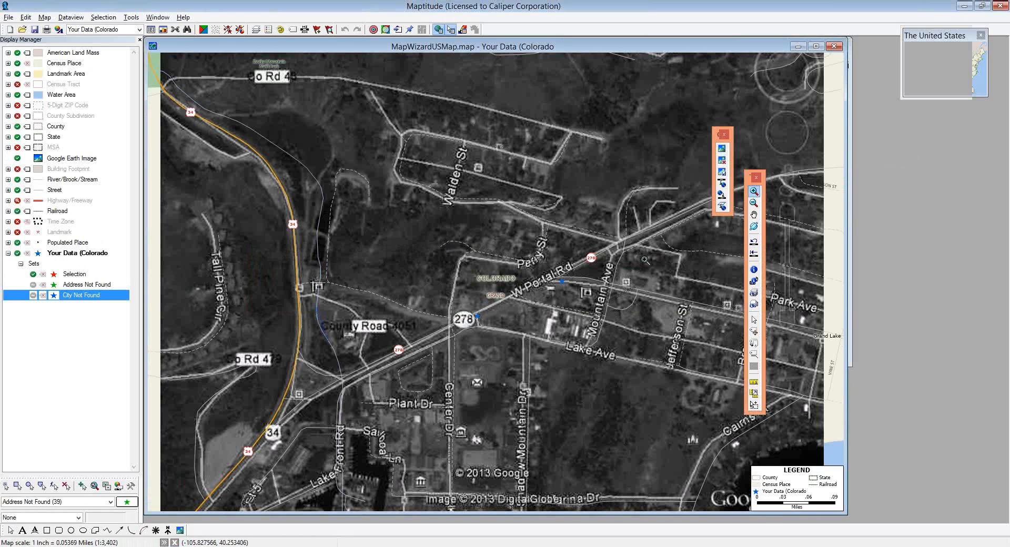
- Drop the Google Earth image from the W Portal Rd area map
{"action": "left_click", "coordinate": [722, 160]}
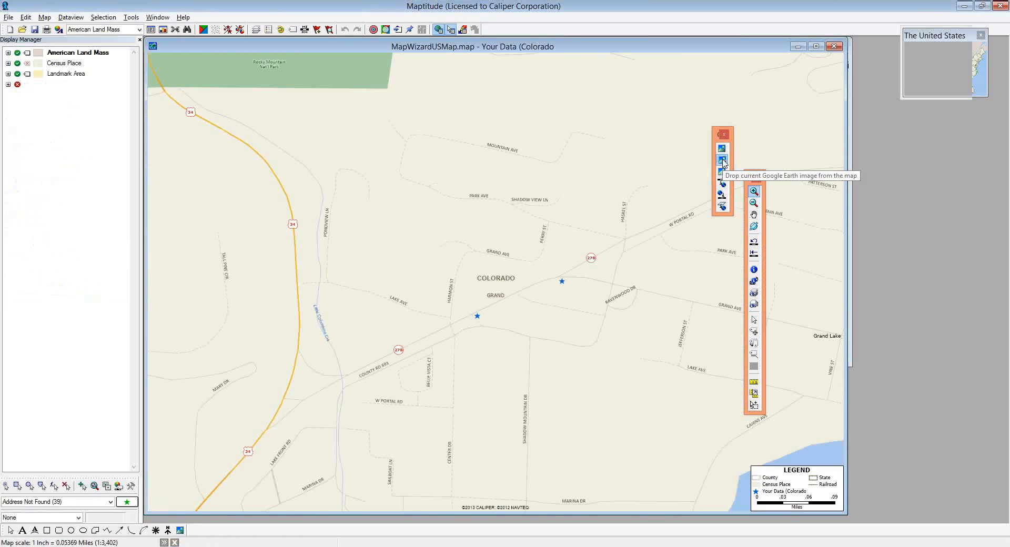